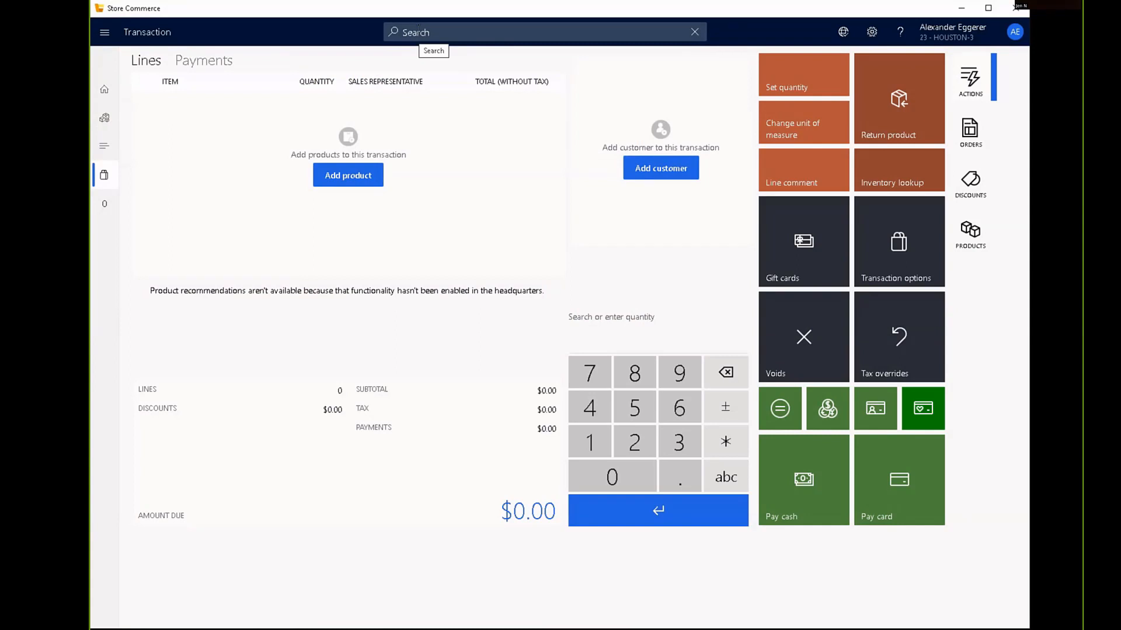
# - Search the products for 0001 and add the Insulated Water Bottle (0103) from the results to the transaction
pyautogui.click(418, 26)
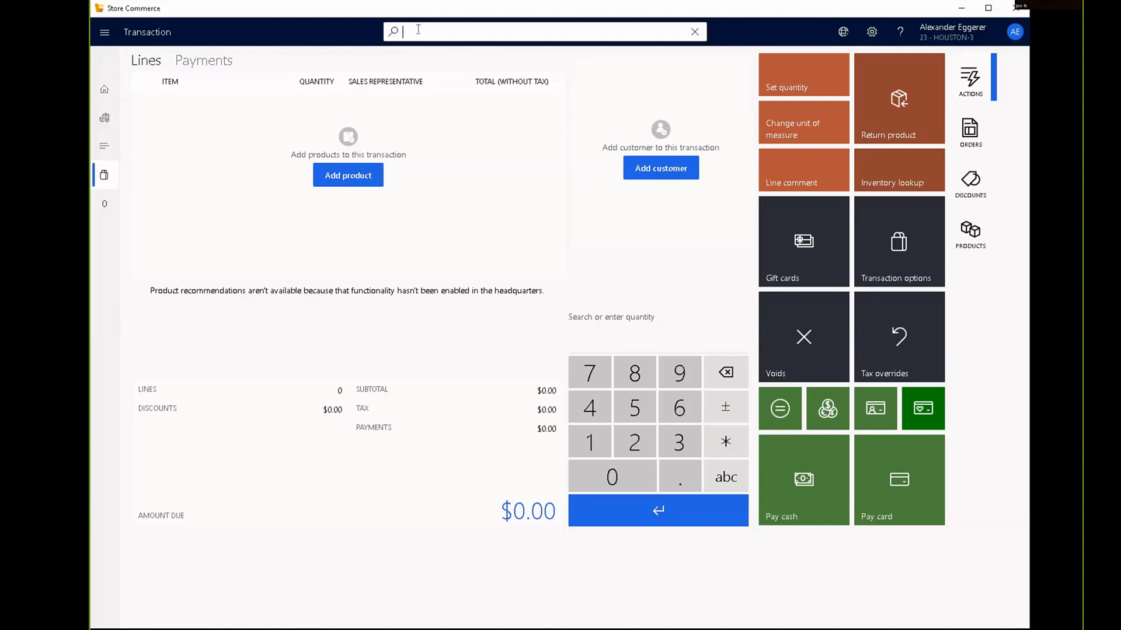
pyautogui.write('0001')
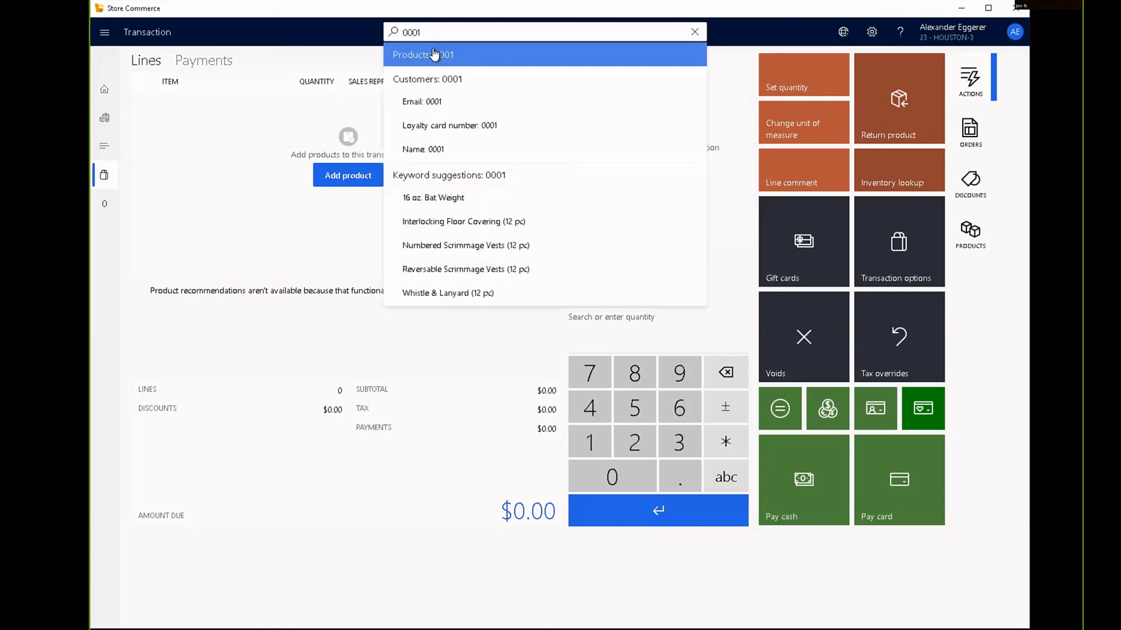
pyautogui.click(432, 49)
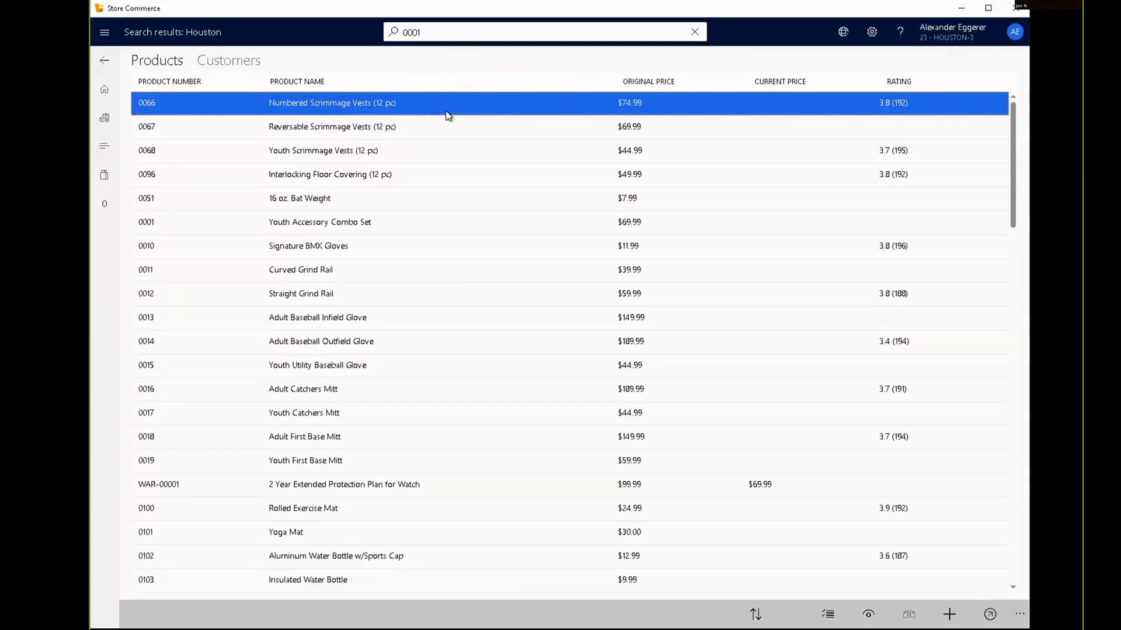
pyautogui.click(440, 582)
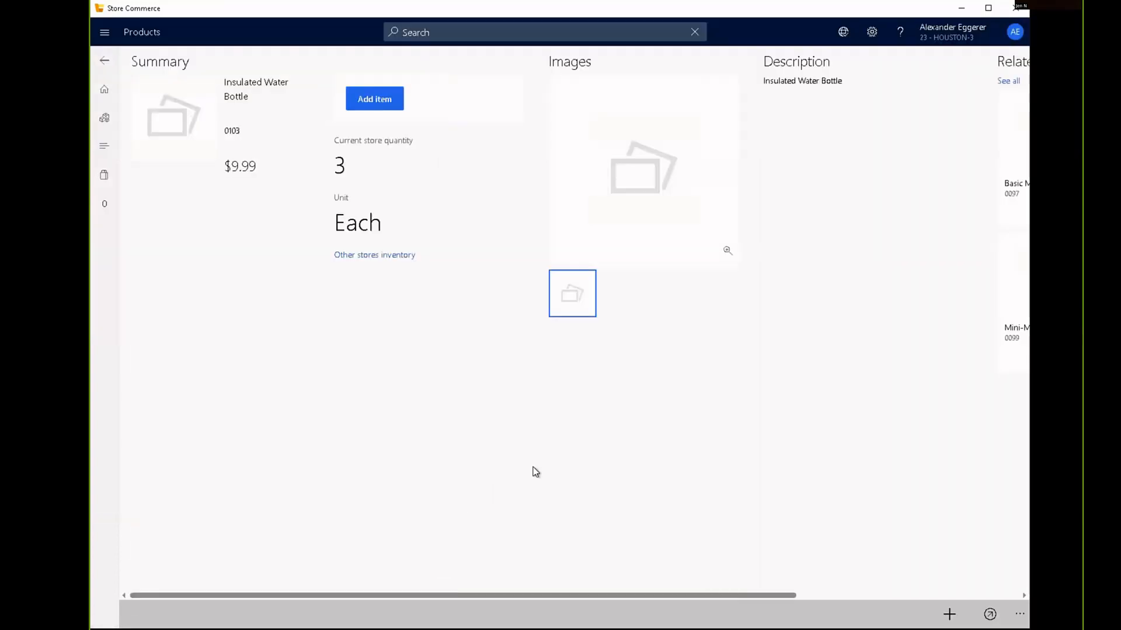
pyautogui.click(989, 615)
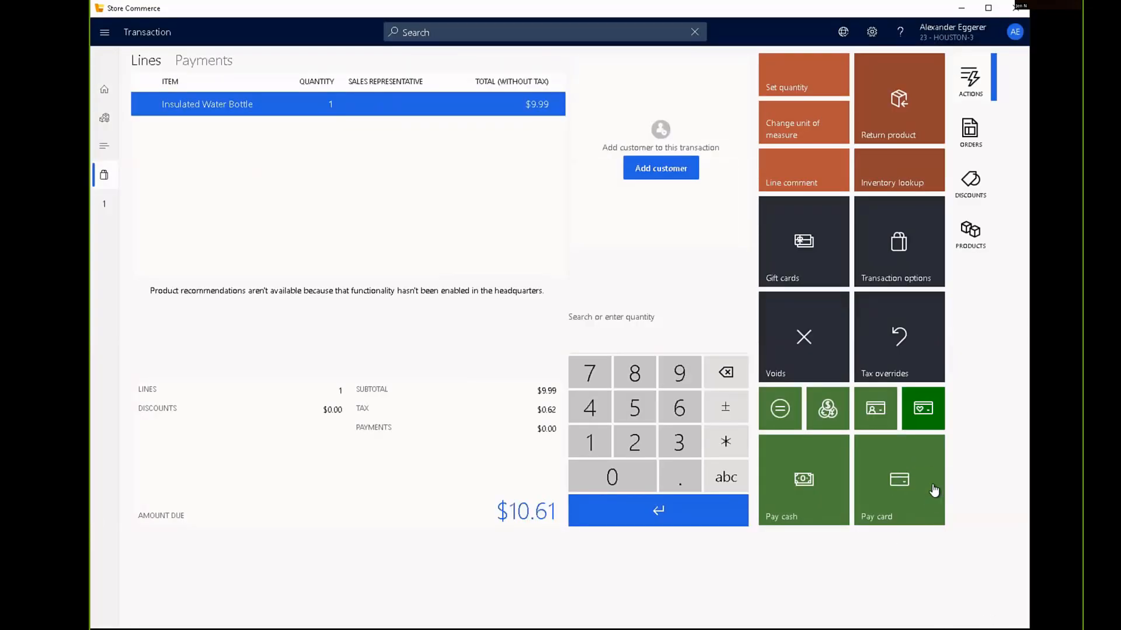
# - Pay the full amount due by card and dismiss the change due summary
pyautogui.click(877, 489)
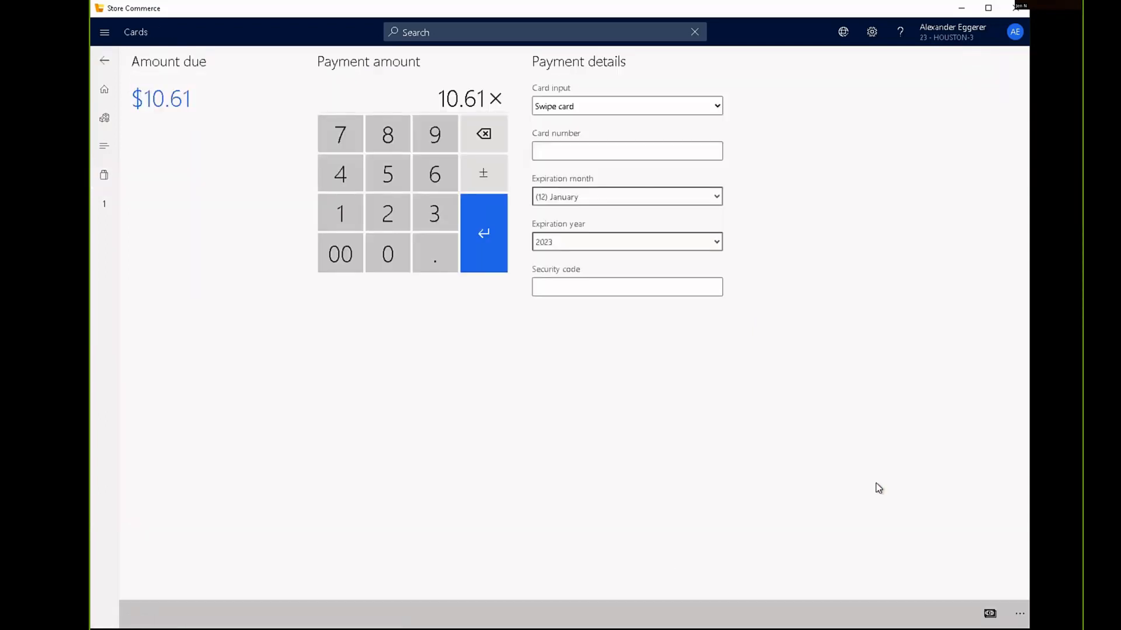
pyautogui.click(482, 251)
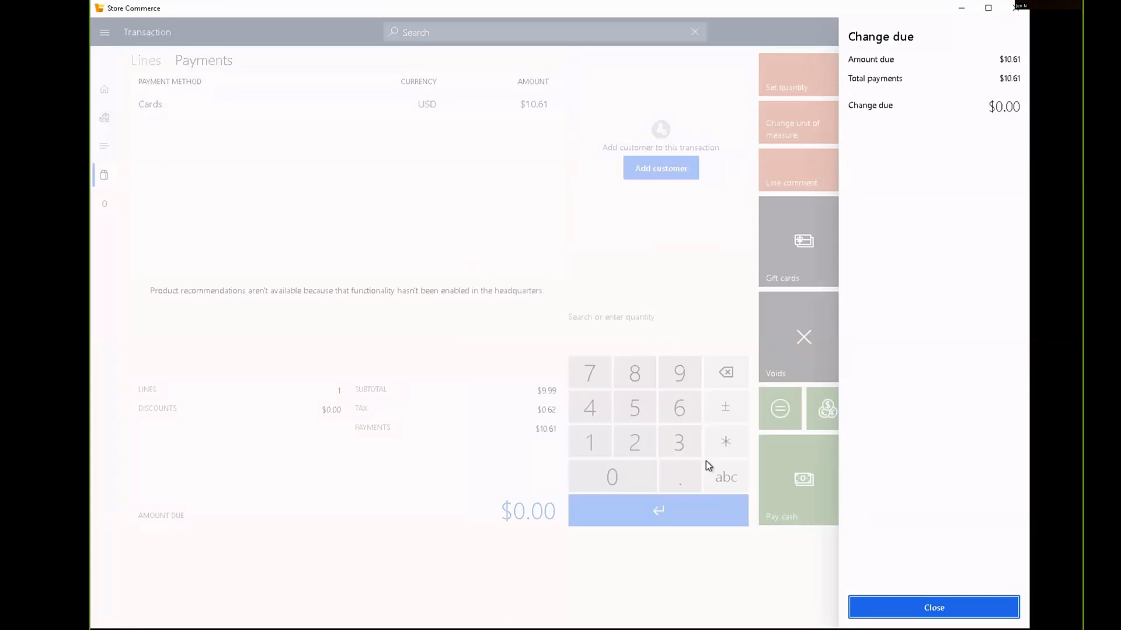
pyautogui.click(900, 608)
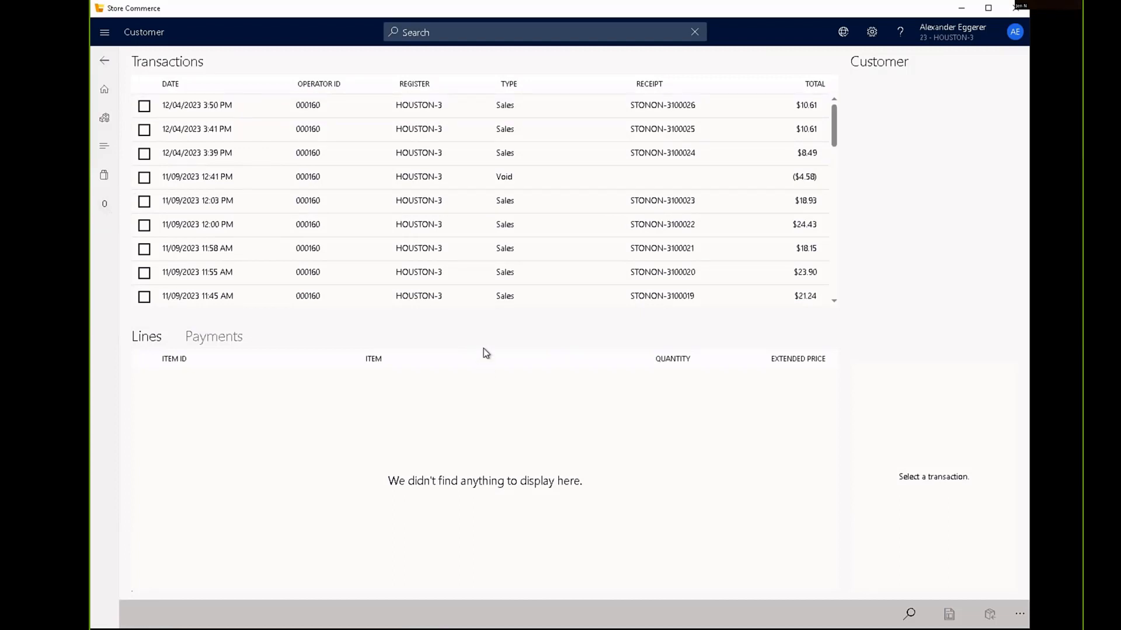
# - Select the sale dated 12/04/2023 3:50 PM in the transactions list and start a return for it
pyautogui.click(233, 105)
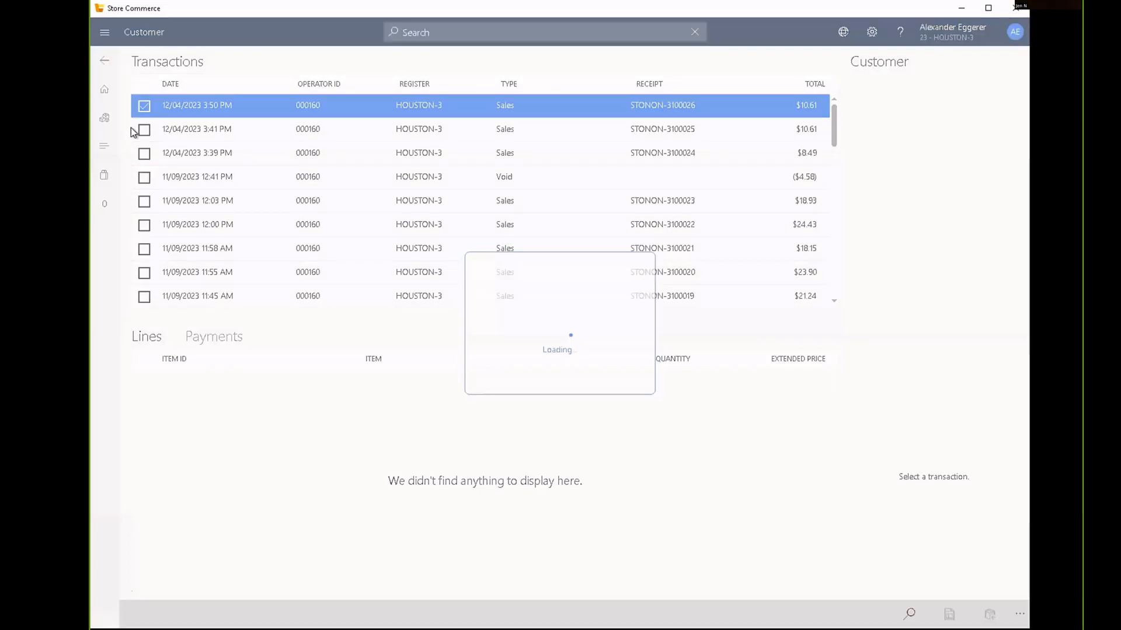
pyautogui.click(1021, 616)
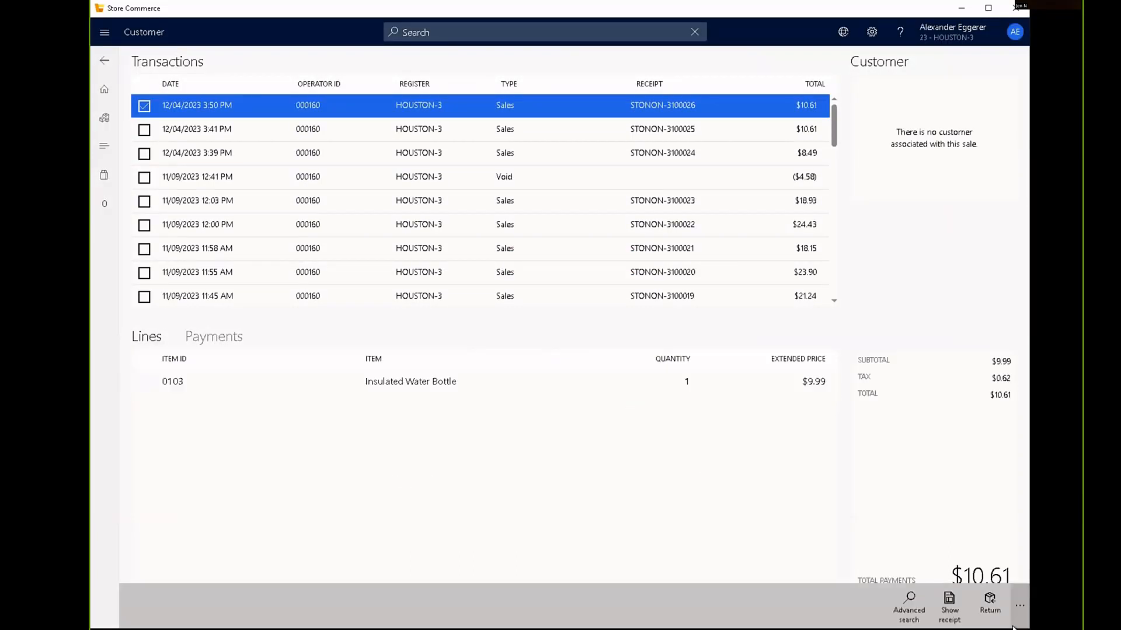
pyautogui.click(990, 604)
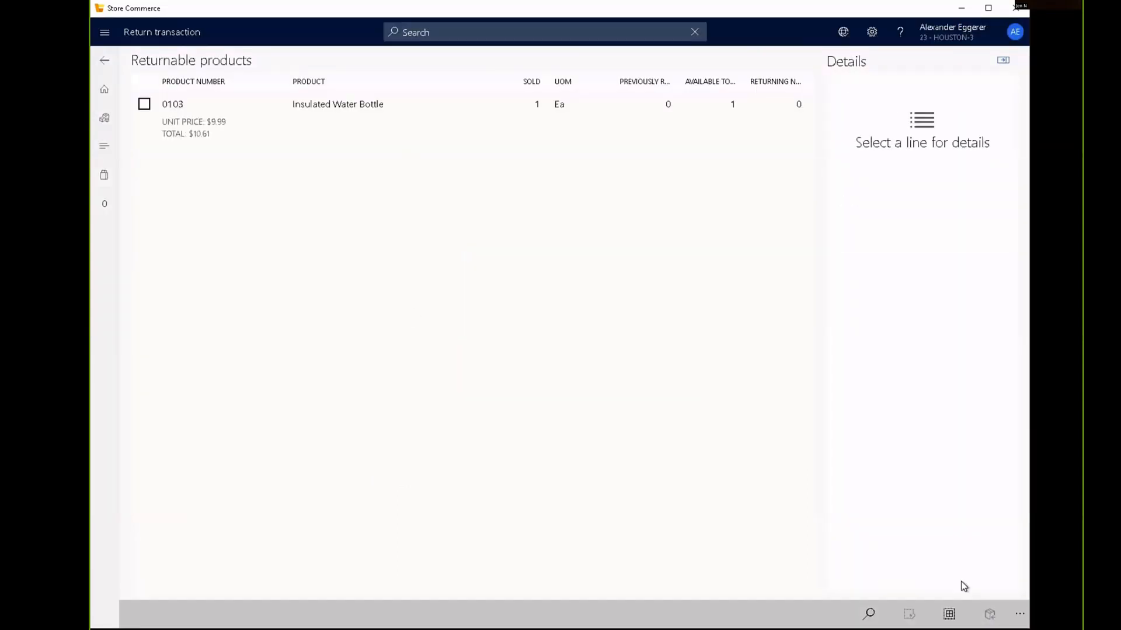
# - Return one Insulated Water Bottle with the return reason Defect
pyautogui.click(177, 137)
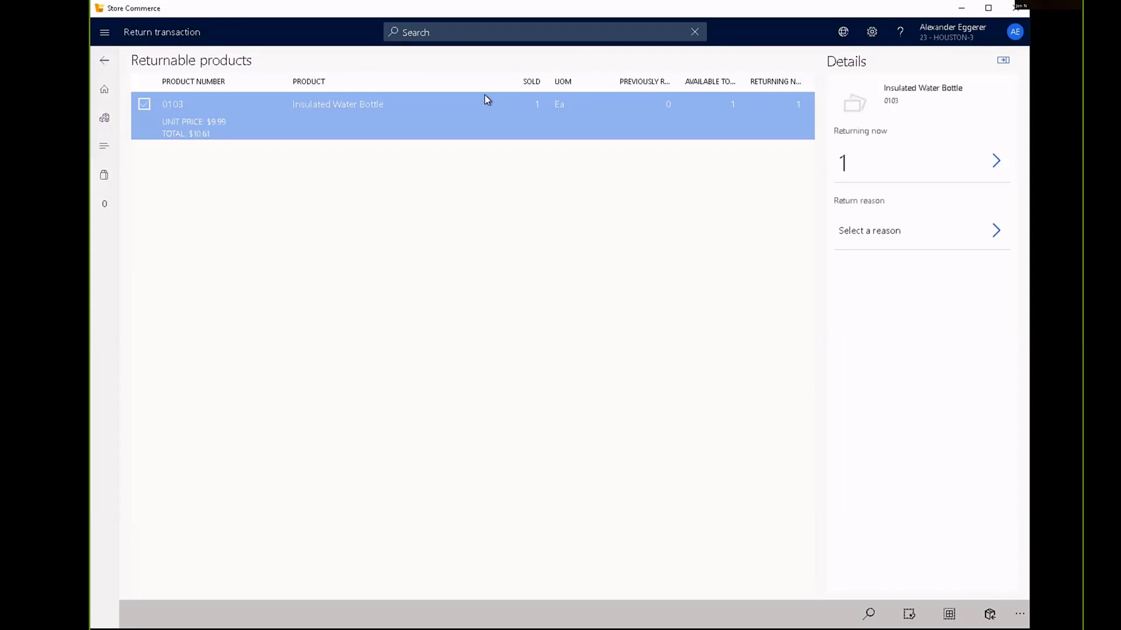
pyautogui.click(994, 231)
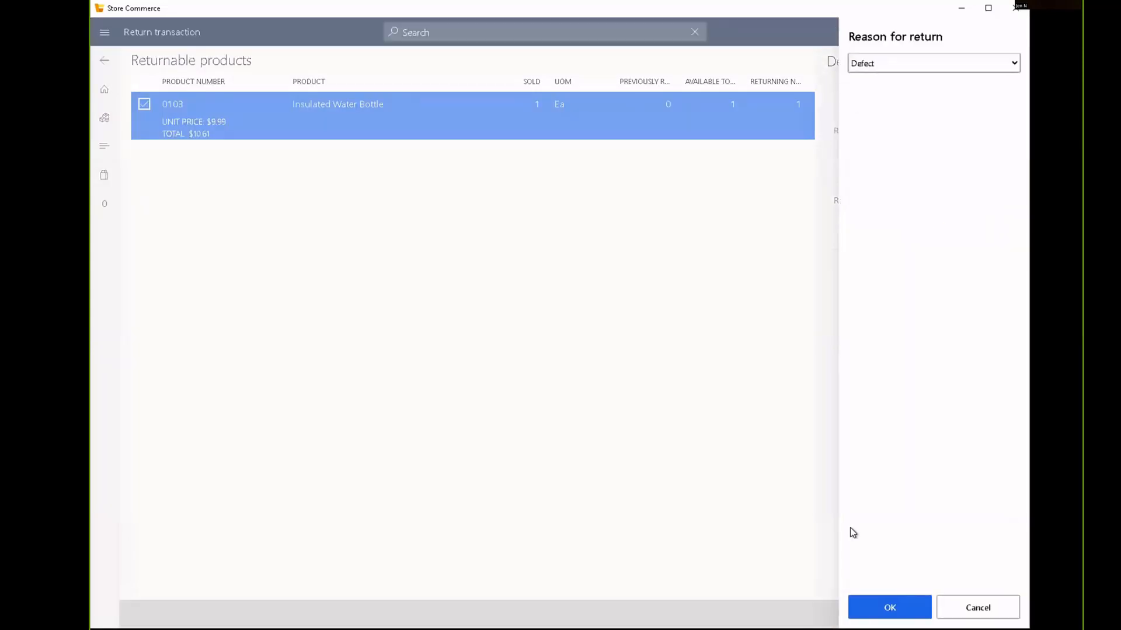
pyautogui.click(894, 610)
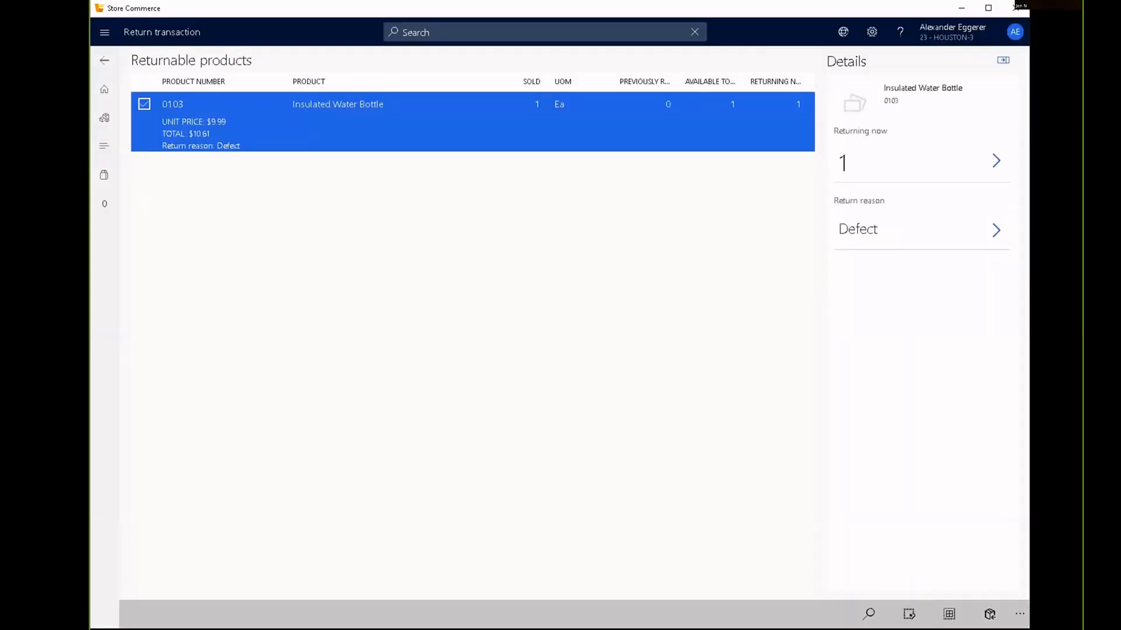
pyautogui.click(1019, 614)
pyautogui.click(991, 610)
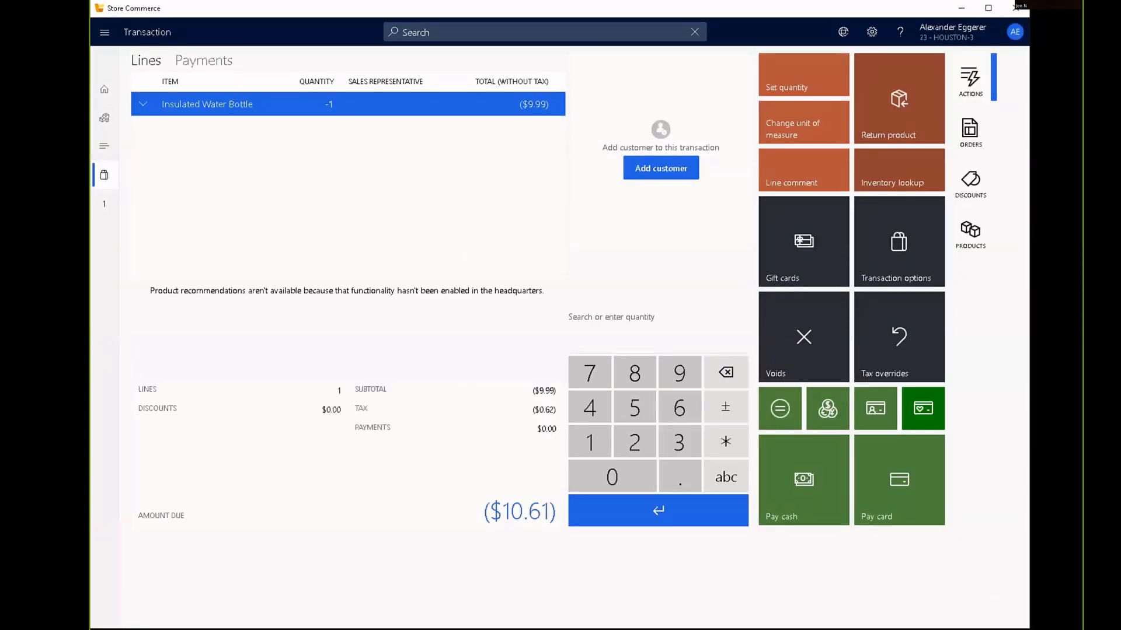
# - Refund the full amount of the return in cash and dismiss the change due summary
pyautogui.click(819, 504)
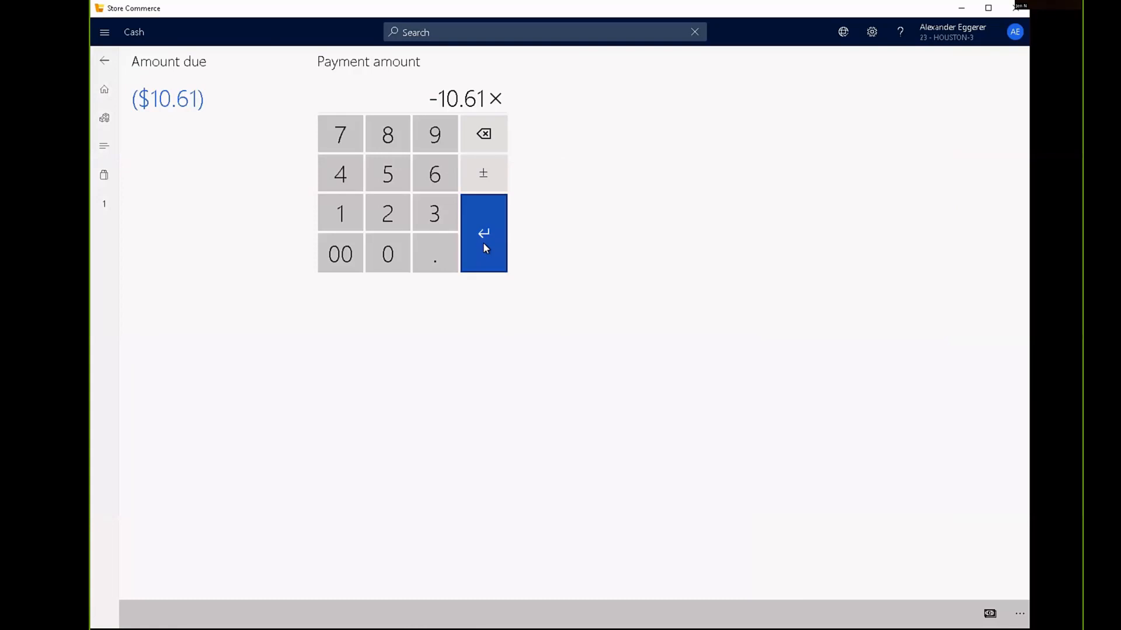
pyautogui.click(483, 244)
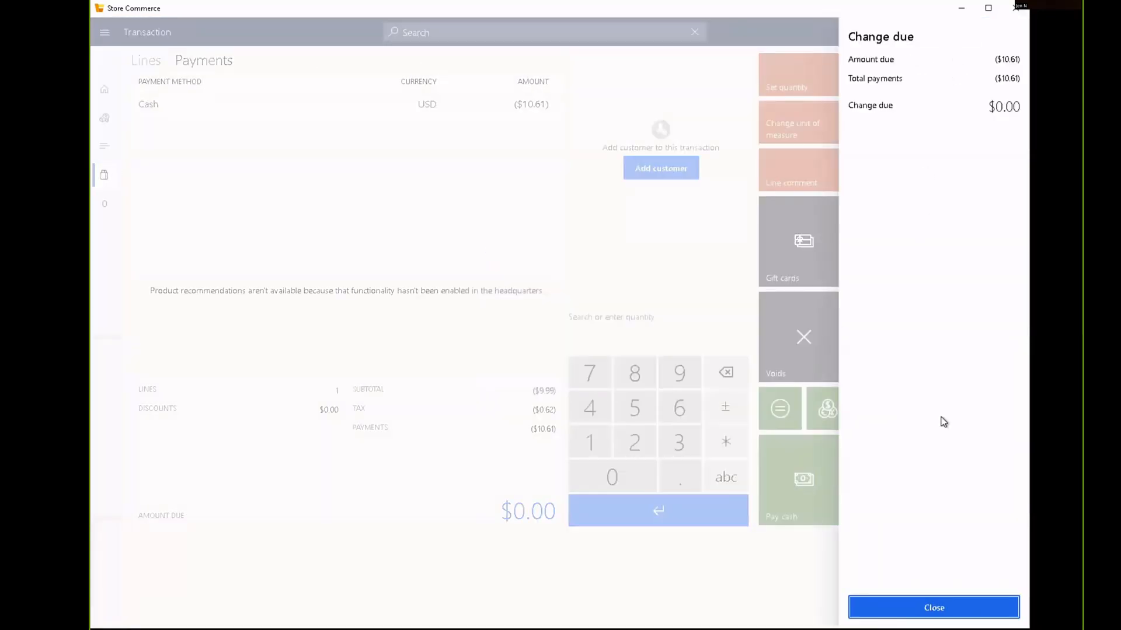
pyautogui.click(909, 610)
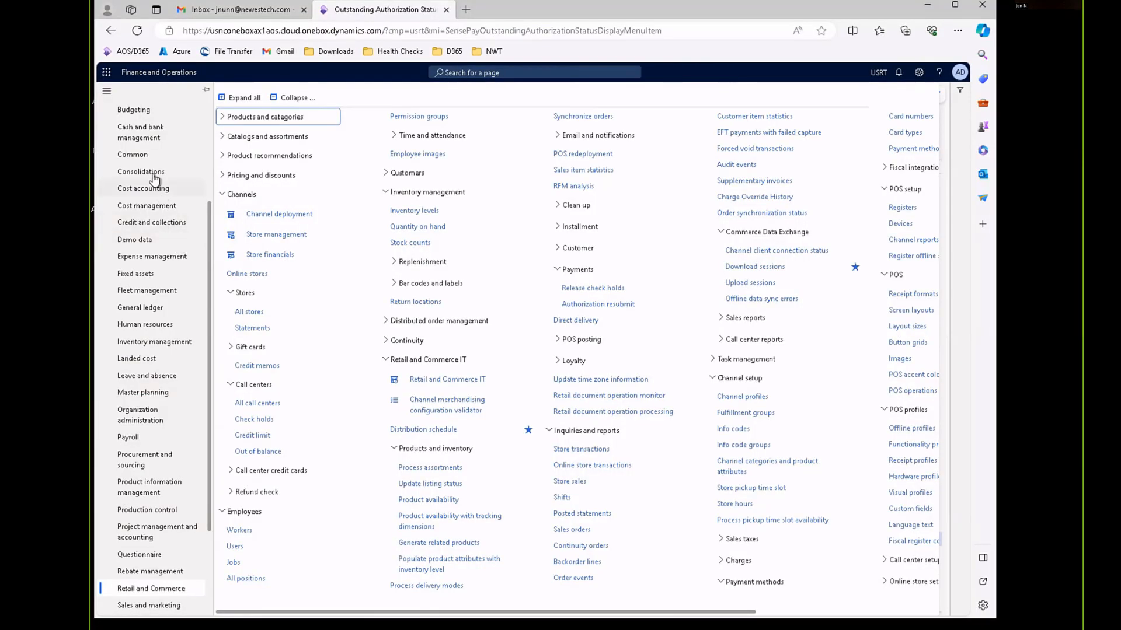
# - Switch to Finance and Operations and open the SensePay record in Payment services to view its setup
pyautogui.scroll(3, 195, 176)
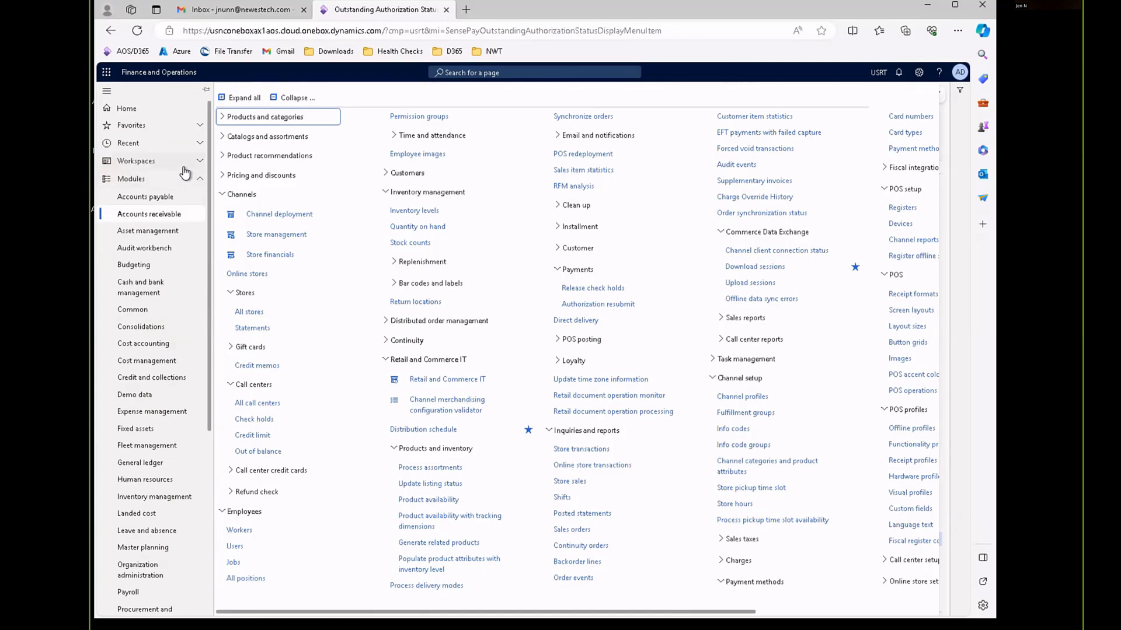
pyautogui.click(199, 126)
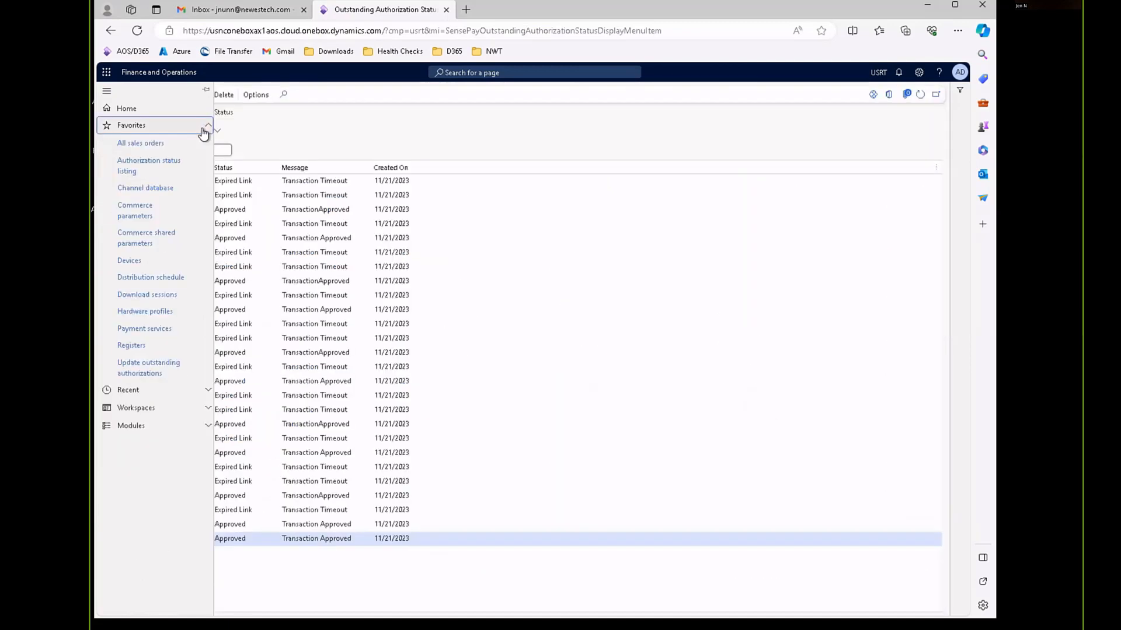
pyautogui.click(155, 328)
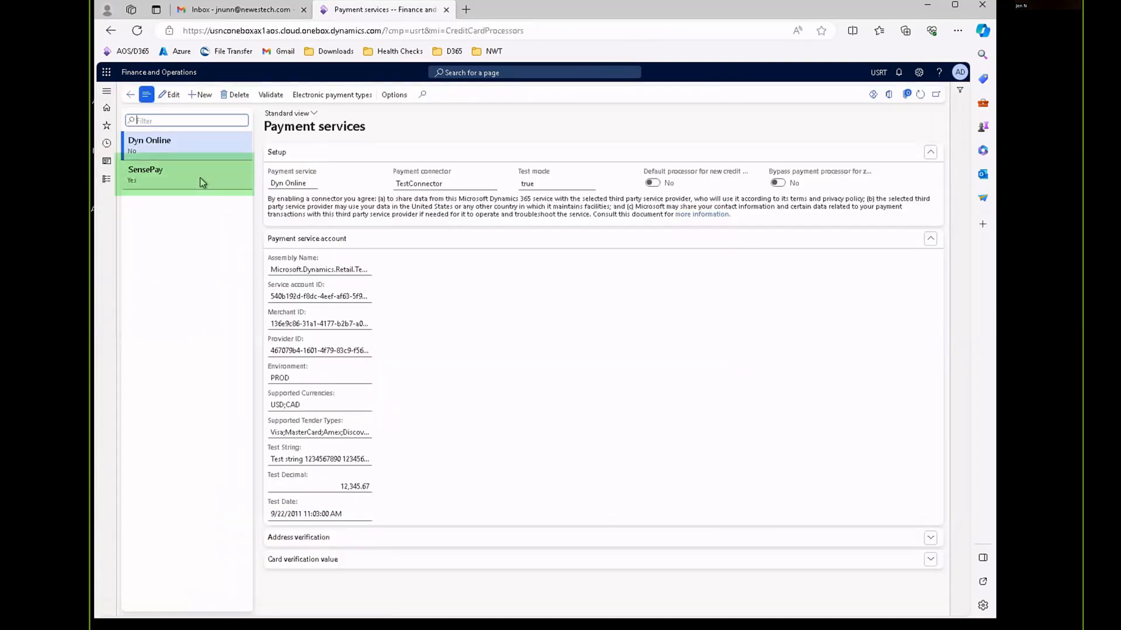
pyautogui.click(148, 187)
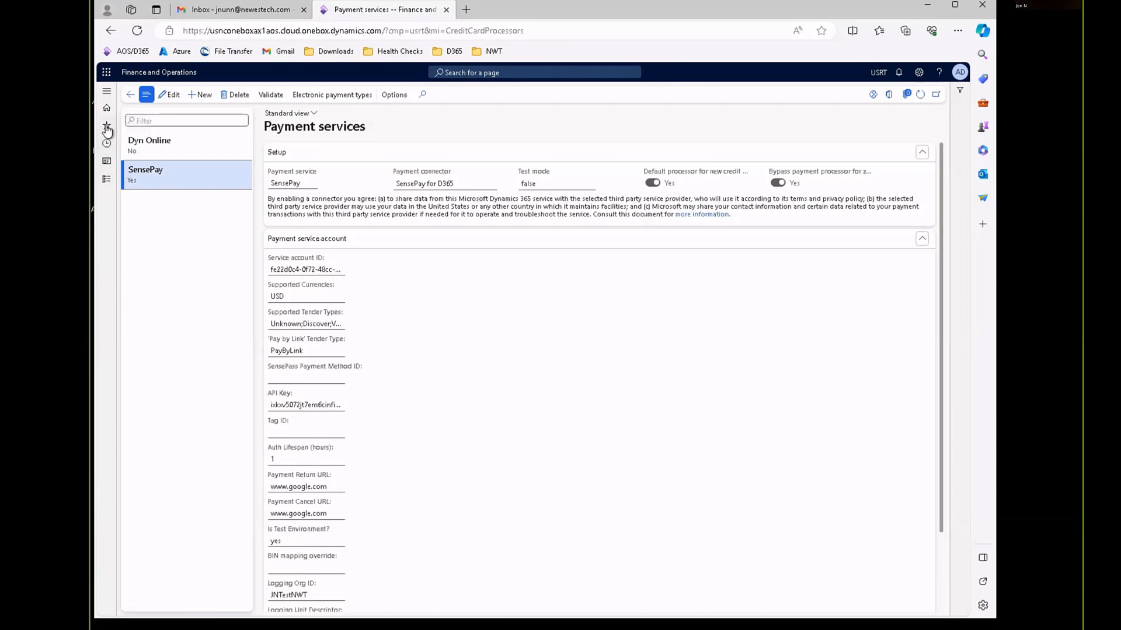
# - Open the SensePay authorization status listing and examine the approved and expired link entries near the end of the list
pyautogui.click(107, 128)
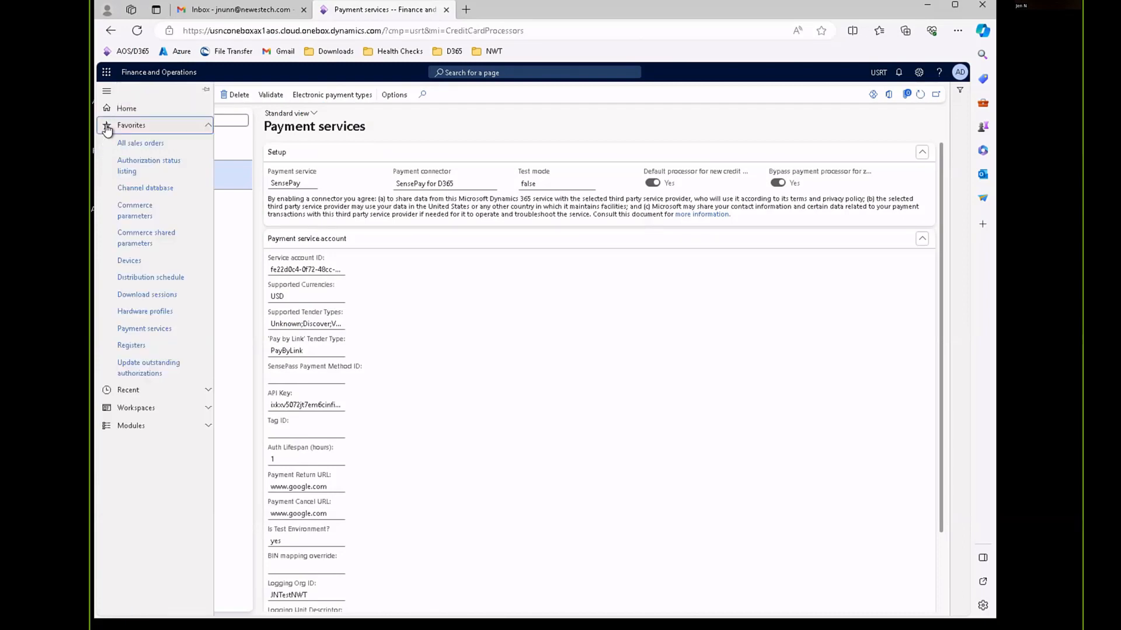
pyautogui.click(140, 170)
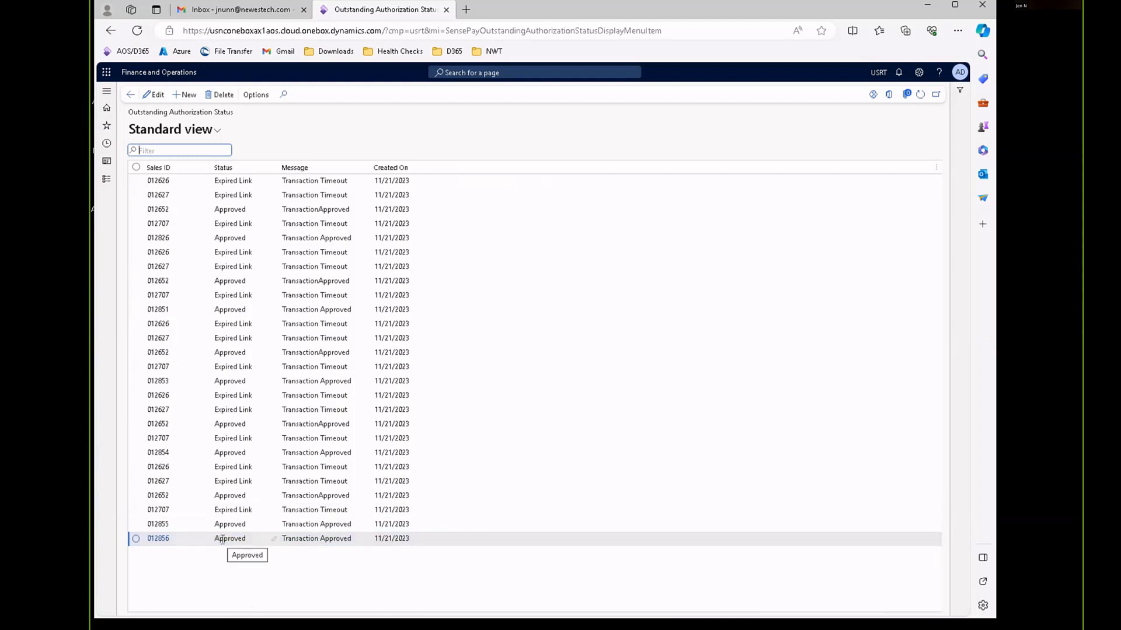
pyautogui.moveTo(215, 510)
pyautogui.mouseDown()
pyautogui.moveTo(255, 511)
pyautogui.moveTo(215, 511)
pyautogui.mouseUp()
pyautogui.click(255, 511)
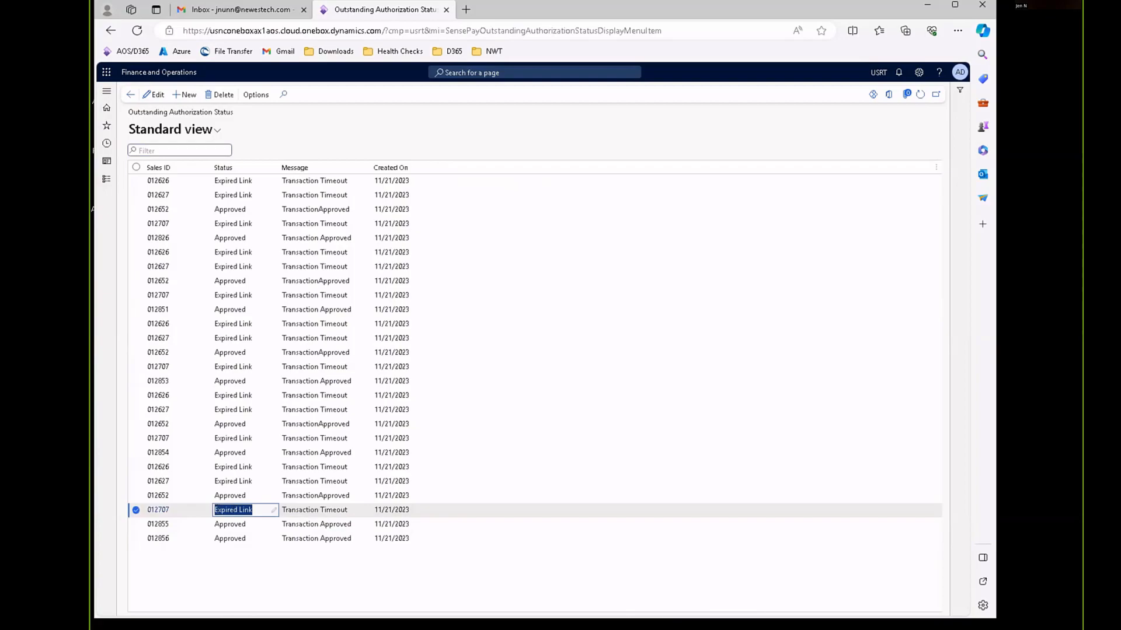
pyautogui.click(199, 522)
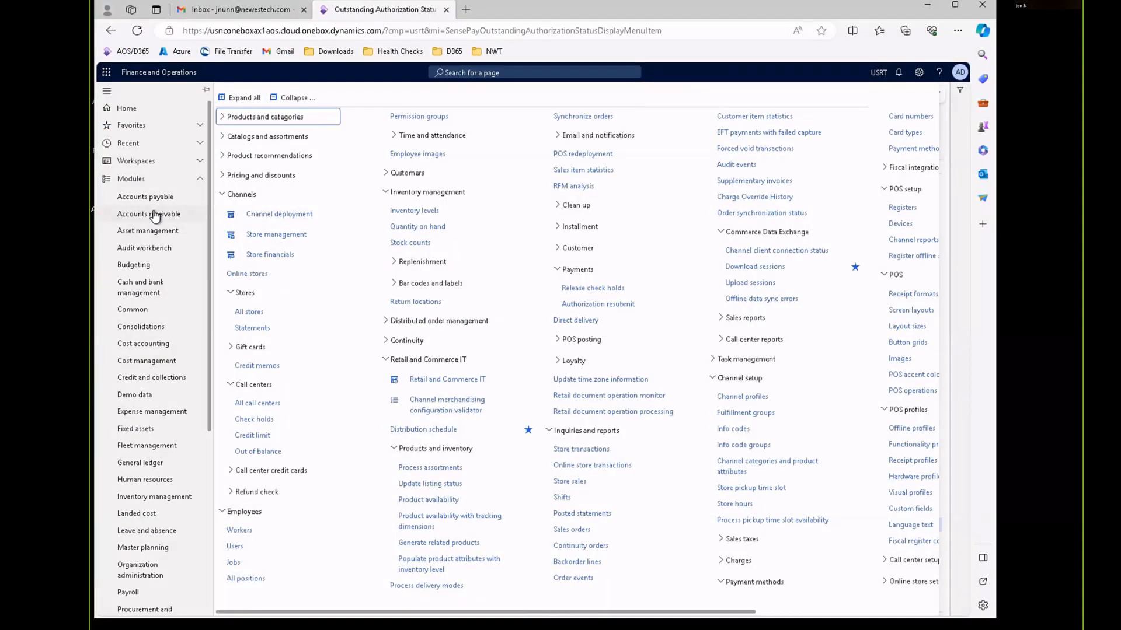
# - Open the second customer's record from the All customers list in Accounts receivable and review the contact information
pyautogui.click(155, 214)
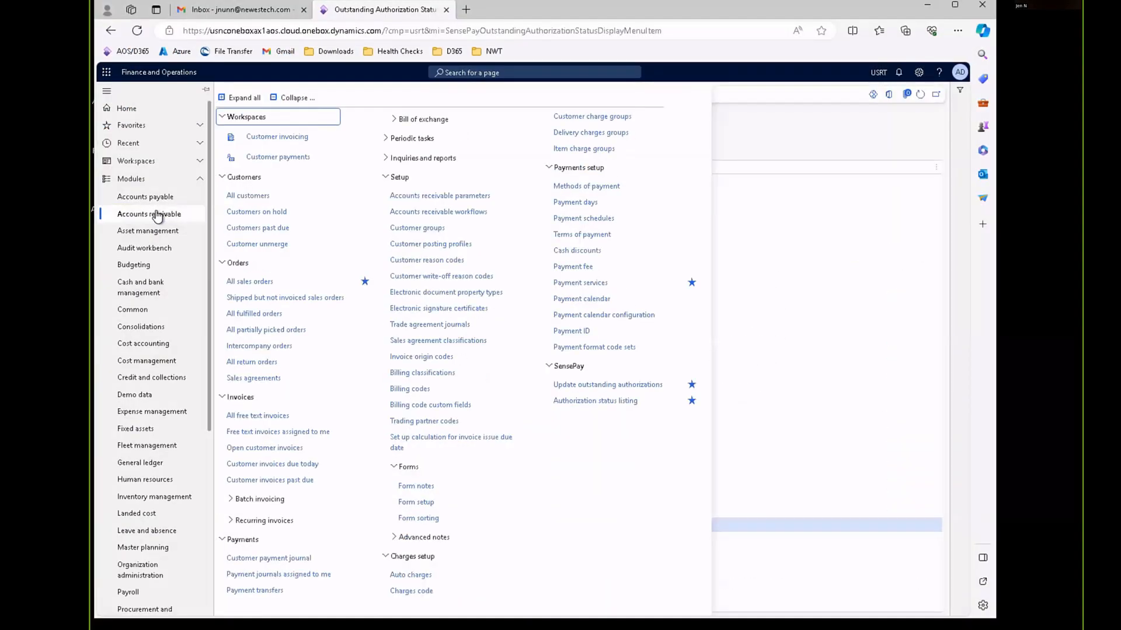
pyautogui.click(246, 198)
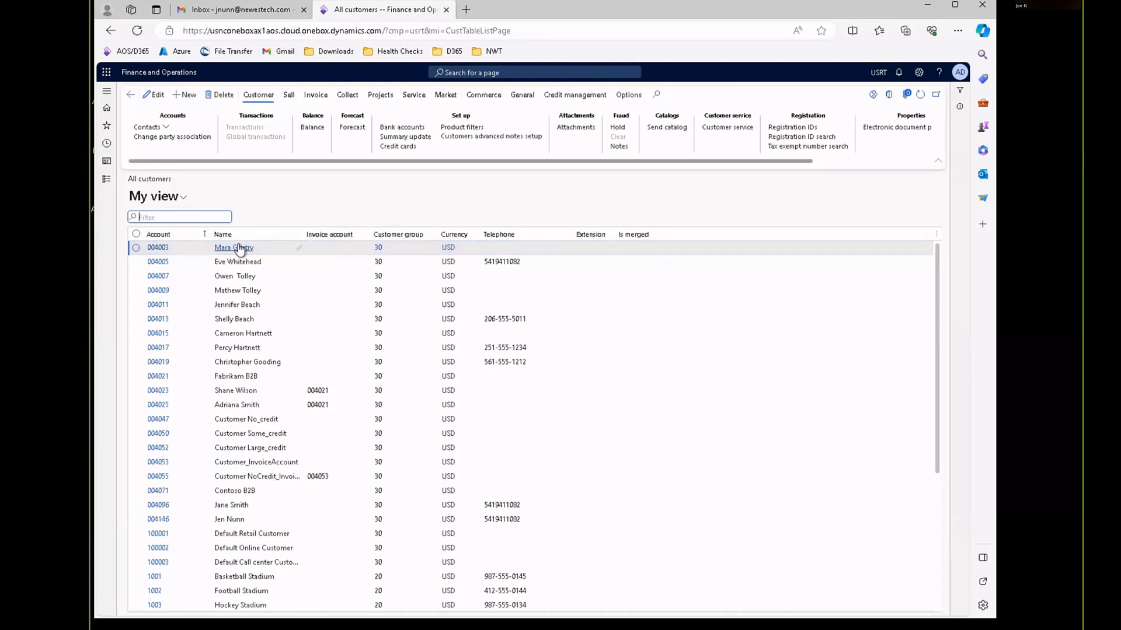
pyautogui.click(163, 266)
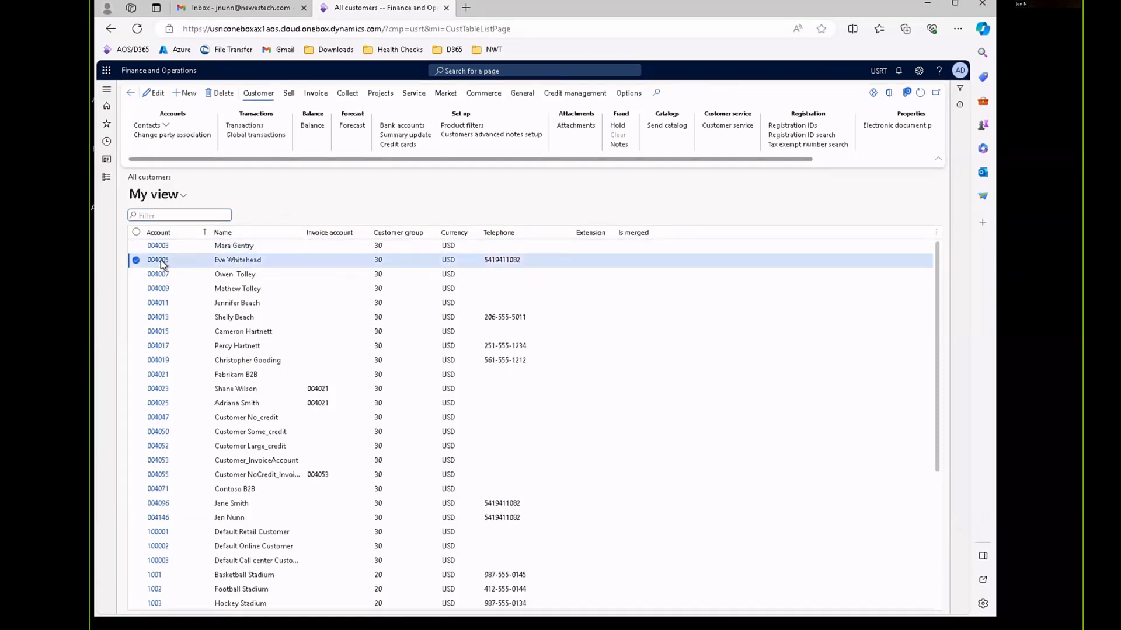
pyautogui.click(161, 261)
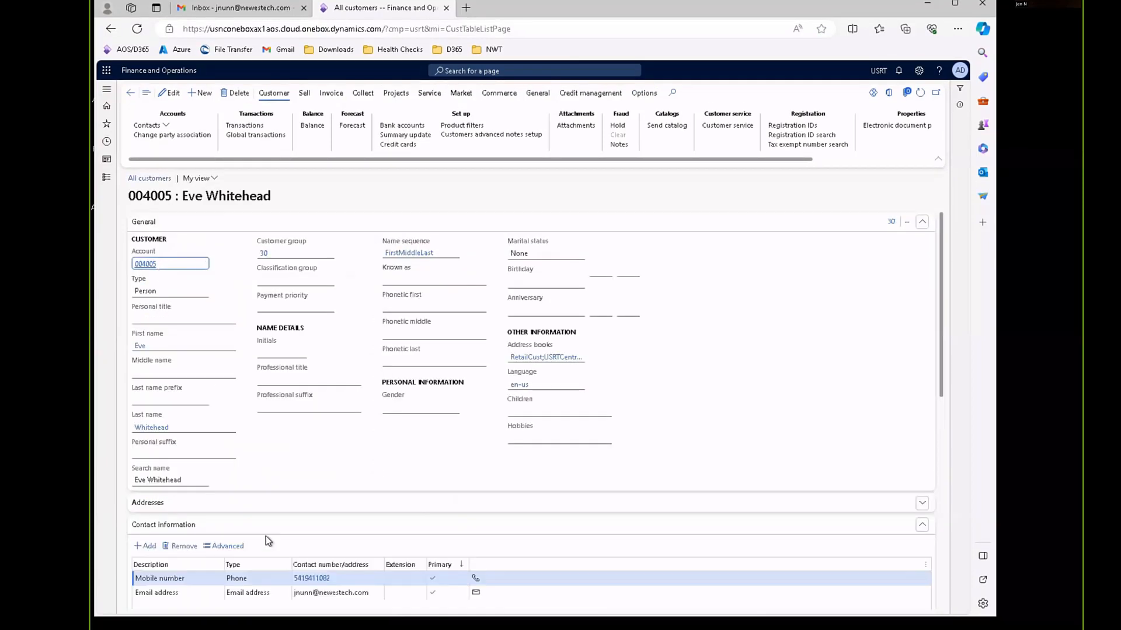
pyautogui.scroll(-1, 267, 510)
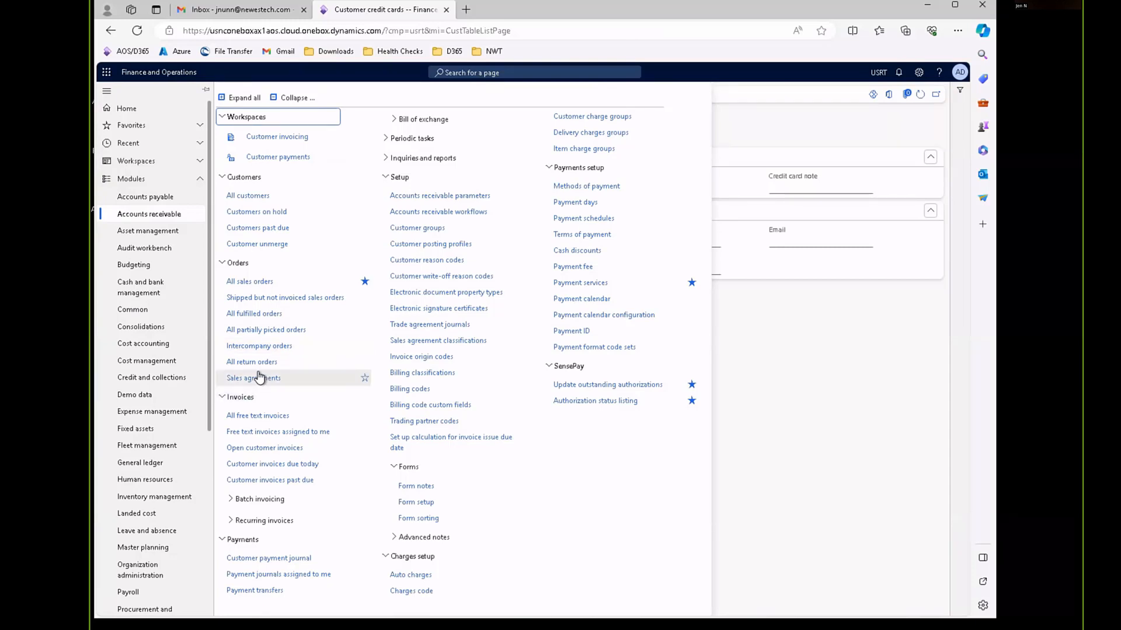
# - Create a sales order from All sales orders for the second customer in the account lookup, with USMAIL as the mode of delivery
pyautogui.click(259, 283)
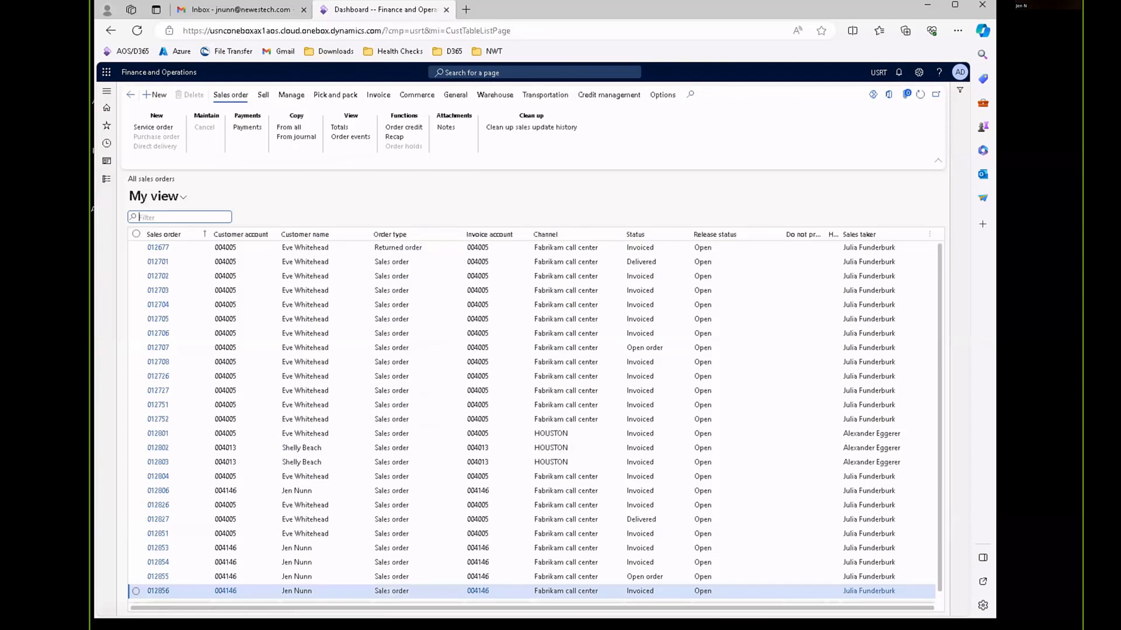
pyautogui.click(155, 94)
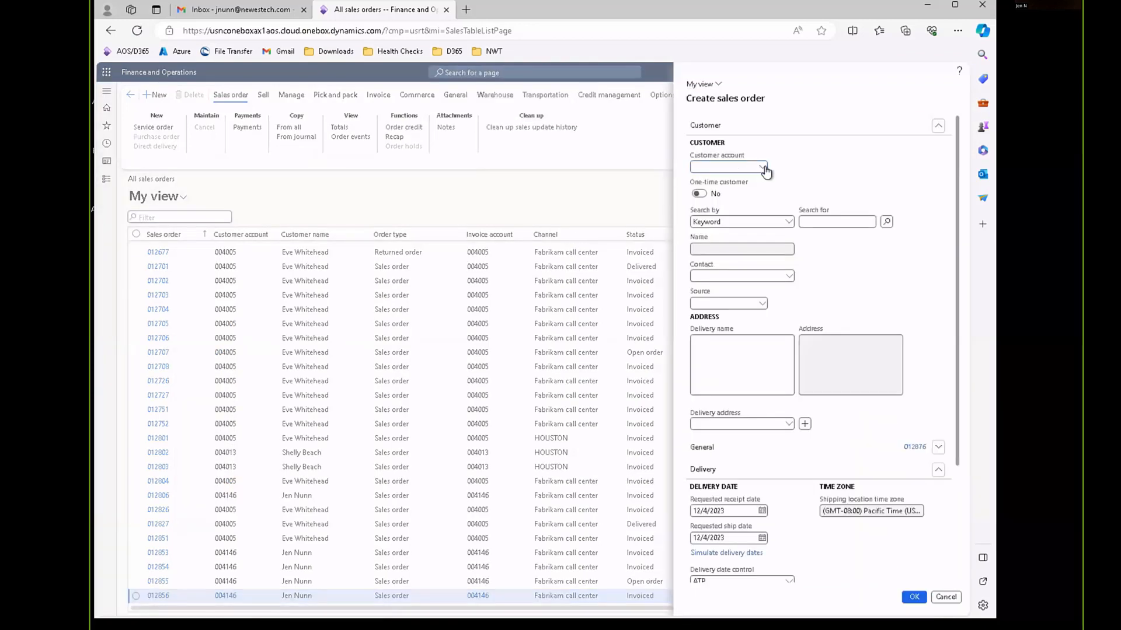
pyautogui.click(765, 168)
pyautogui.press('Down')
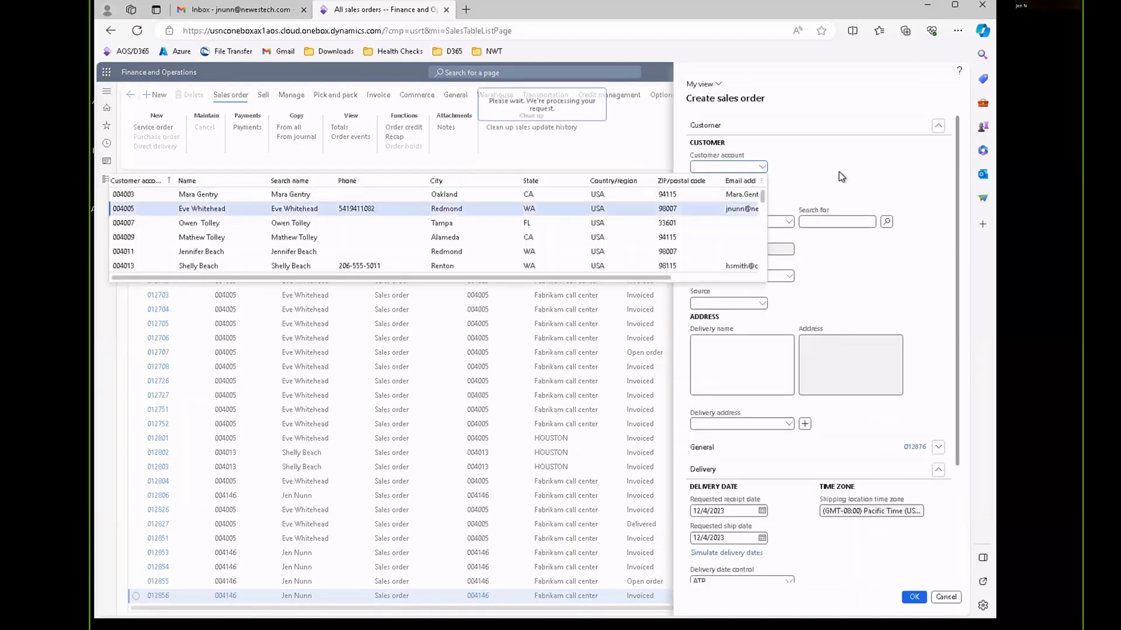
pyautogui.click(701, 208)
pyautogui.scroll(-3, 796, 417)
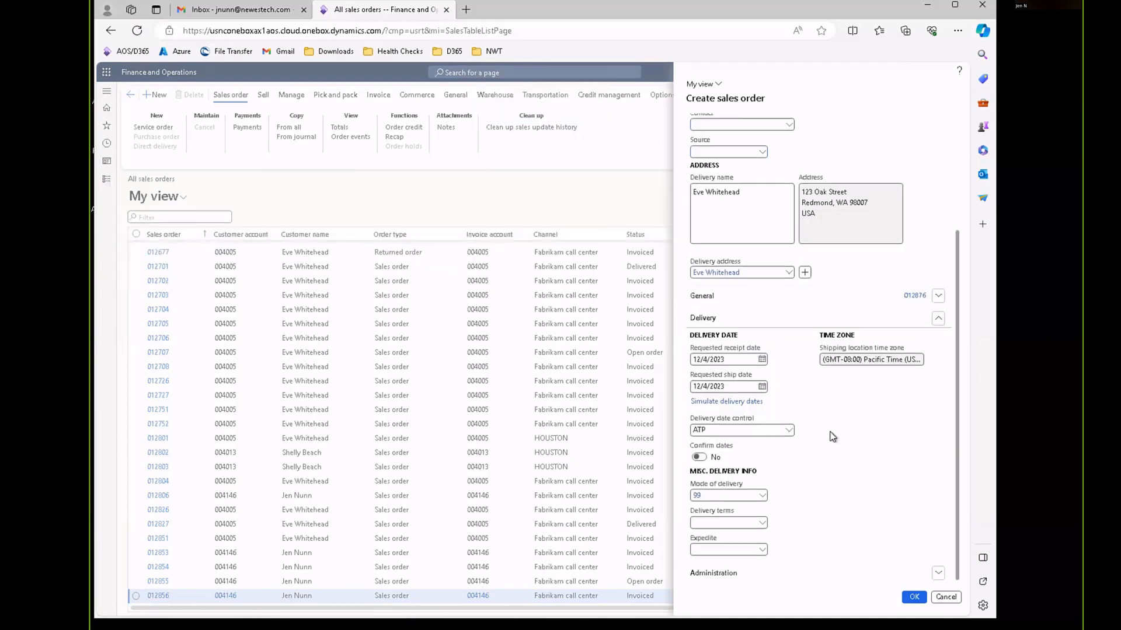
pyautogui.click(762, 500)
pyautogui.click(753, 596)
pyautogui.click(914, 598)
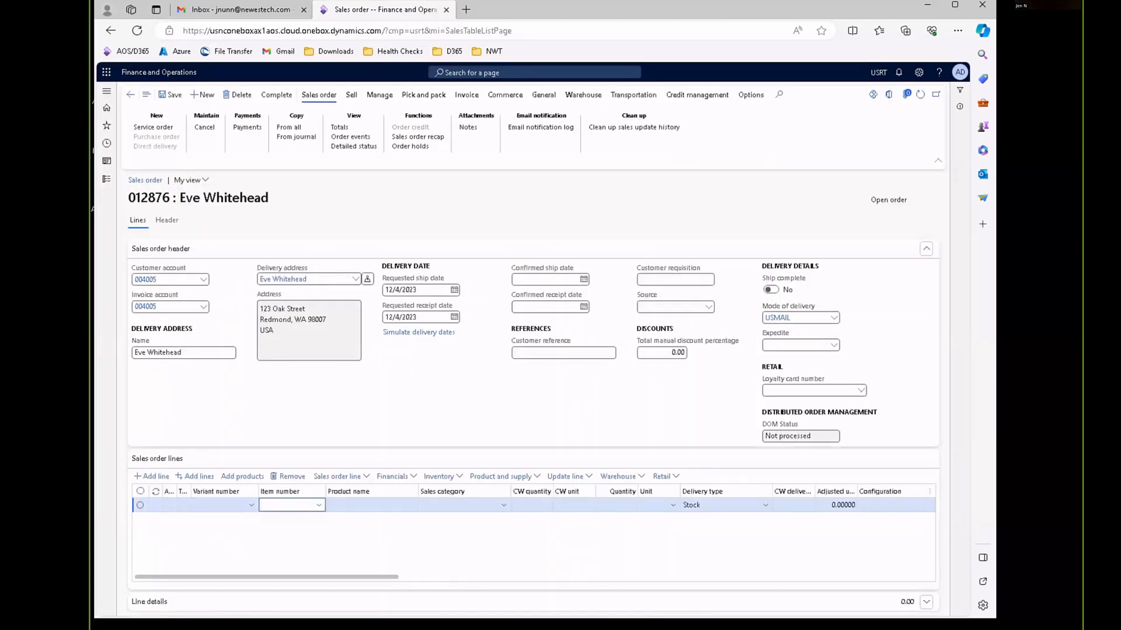
# - Add item 0005, Basic Inner Tube, as the order line and start completing the order
pyautogui.click(319, 505)
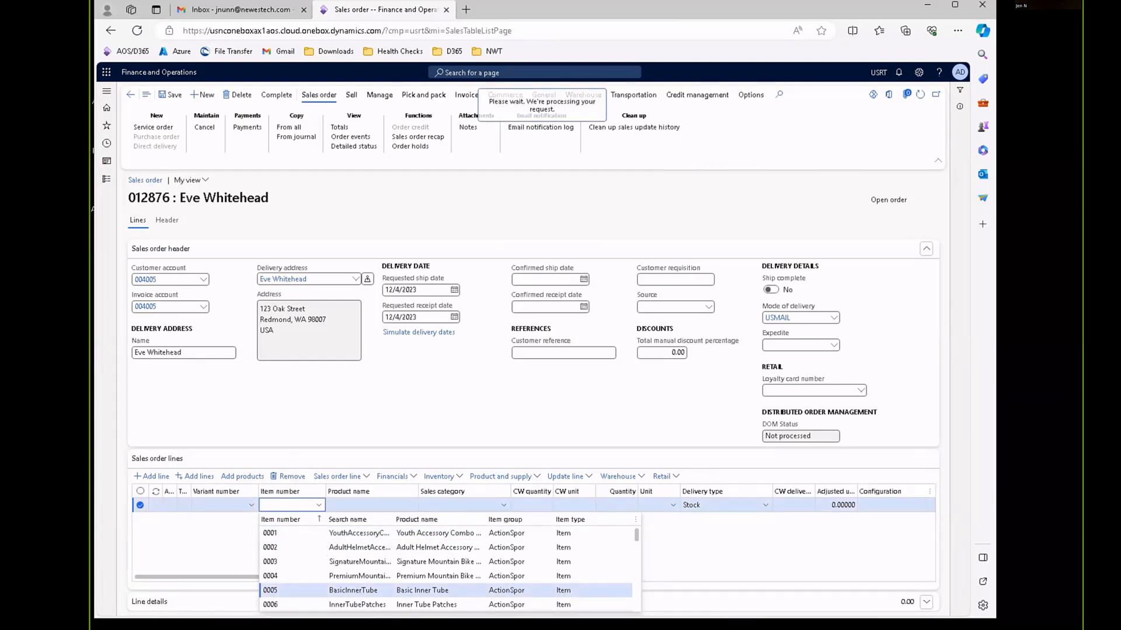
pyautogui.click(278, 96)
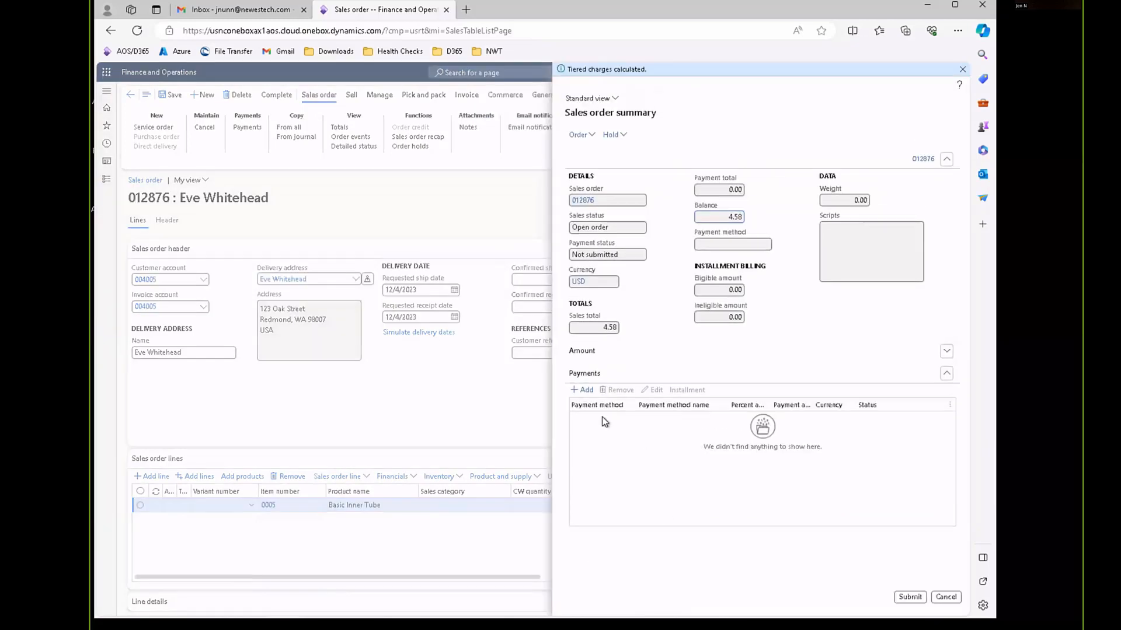
# - Add a payment to the order summary using method 12, SensePass Payments, with the PayByLink card ID
pyautogui.click(584, 391)
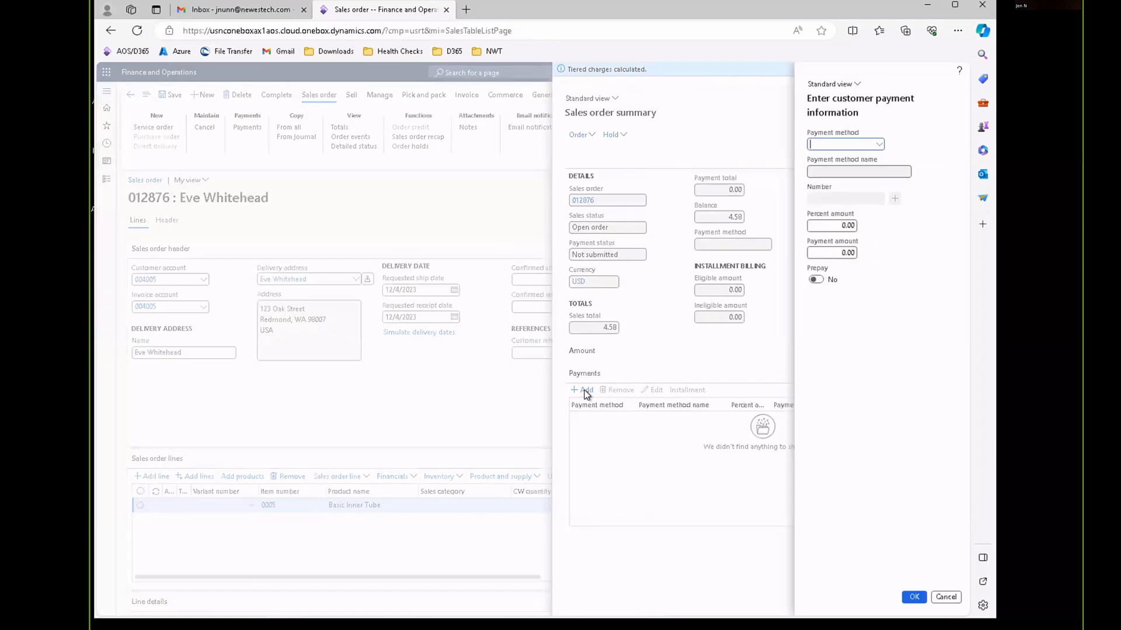
pyautogui.click(879, 144)
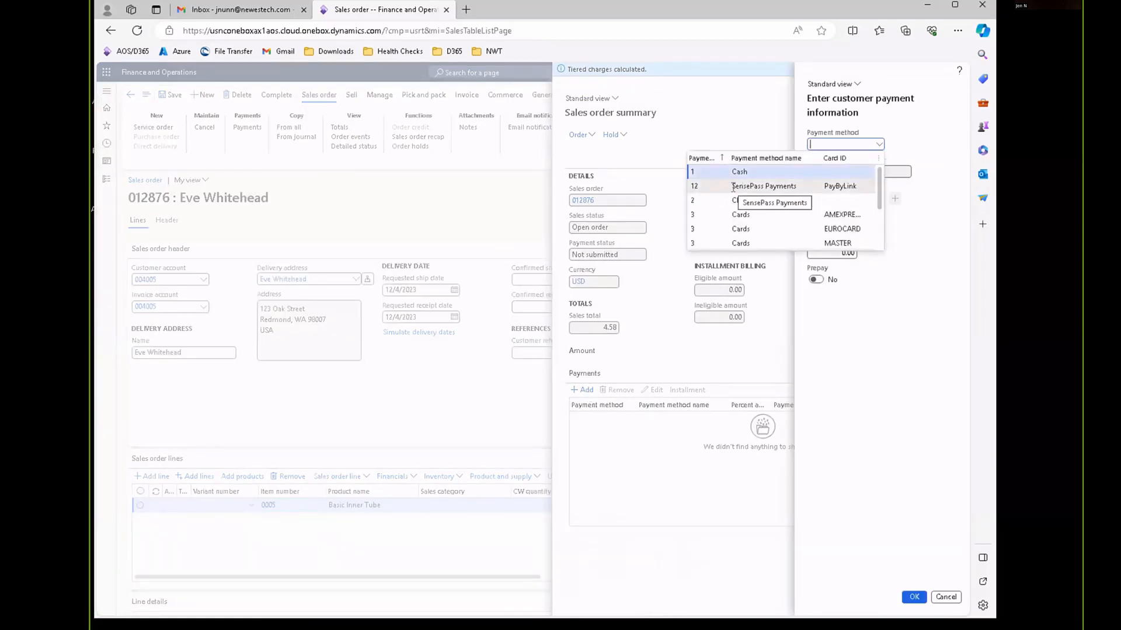
pyautogui.click(800, 186)
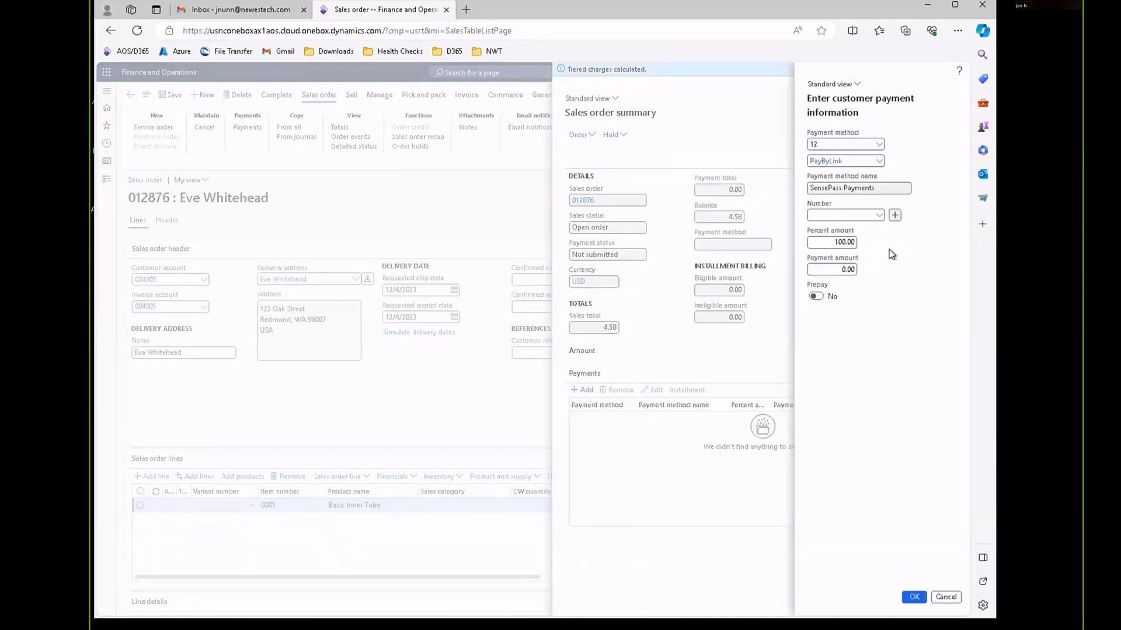
# - Look over the customer's saved payment entries and the new customer credit card form, closing the form without entering a card
pyautogui.click(880, 217)
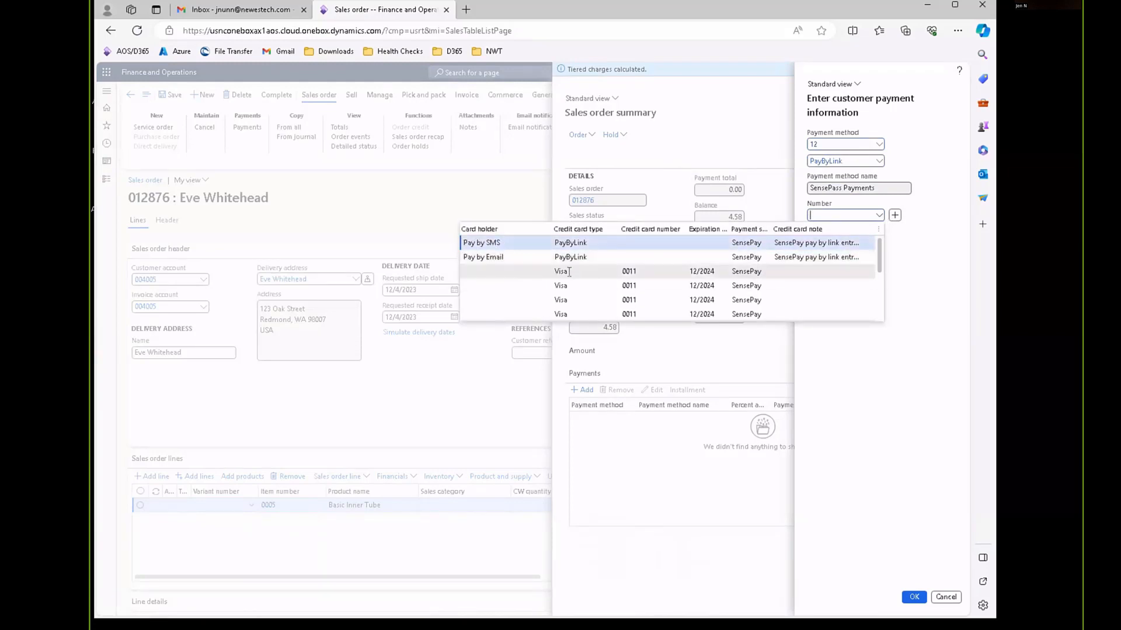
pyautogui.click(915, 281)
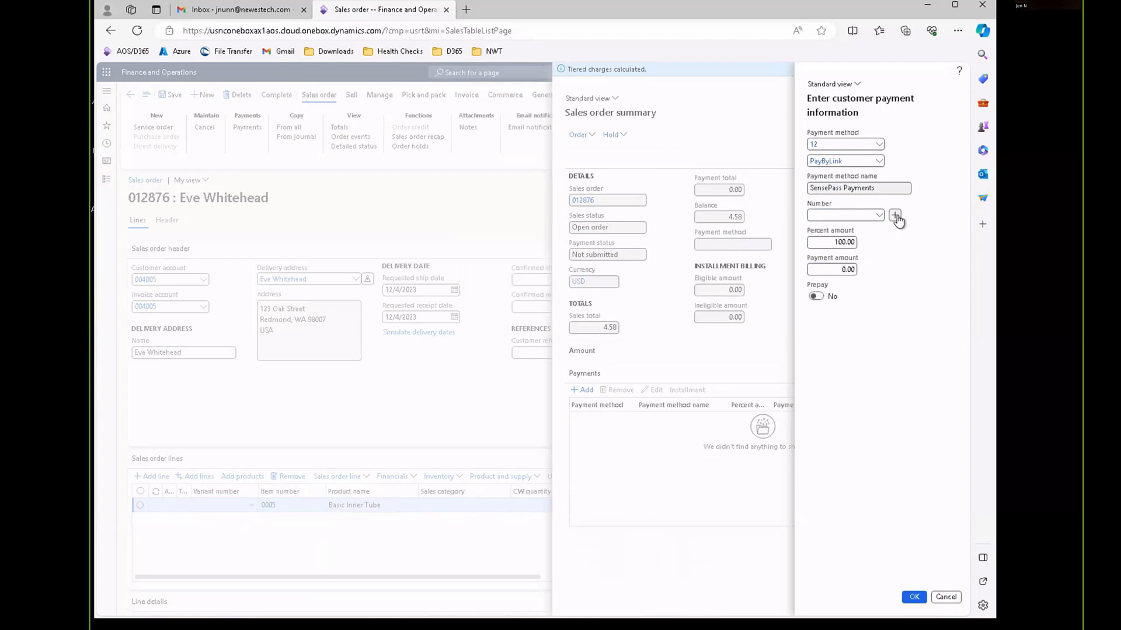
pyautogui.click(895, 216)
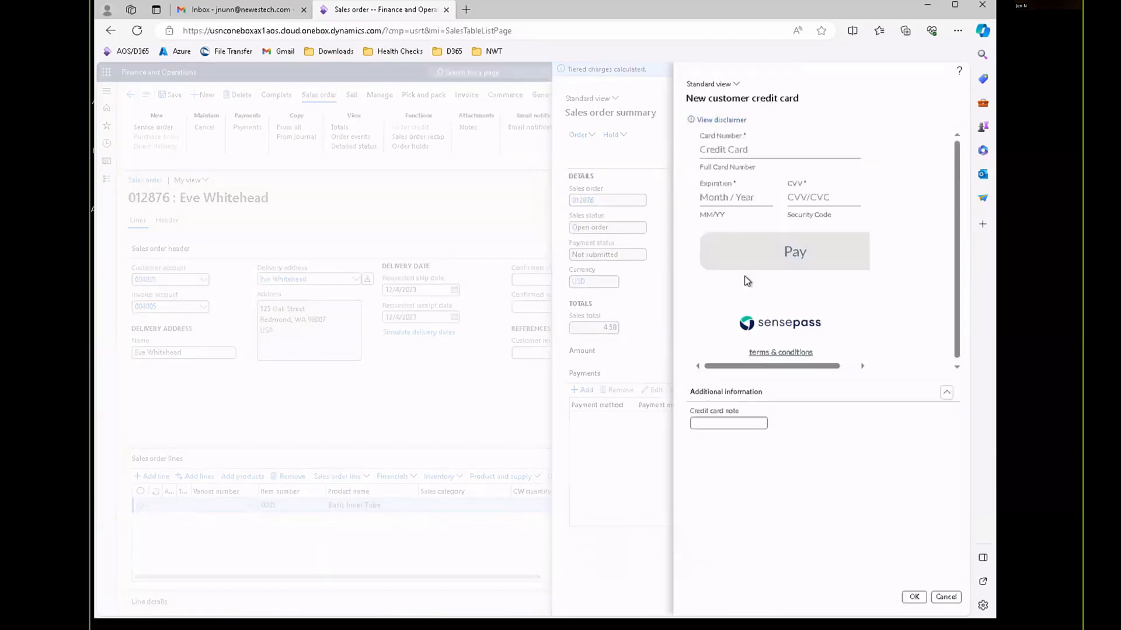
pyautogui.click(946, 596)
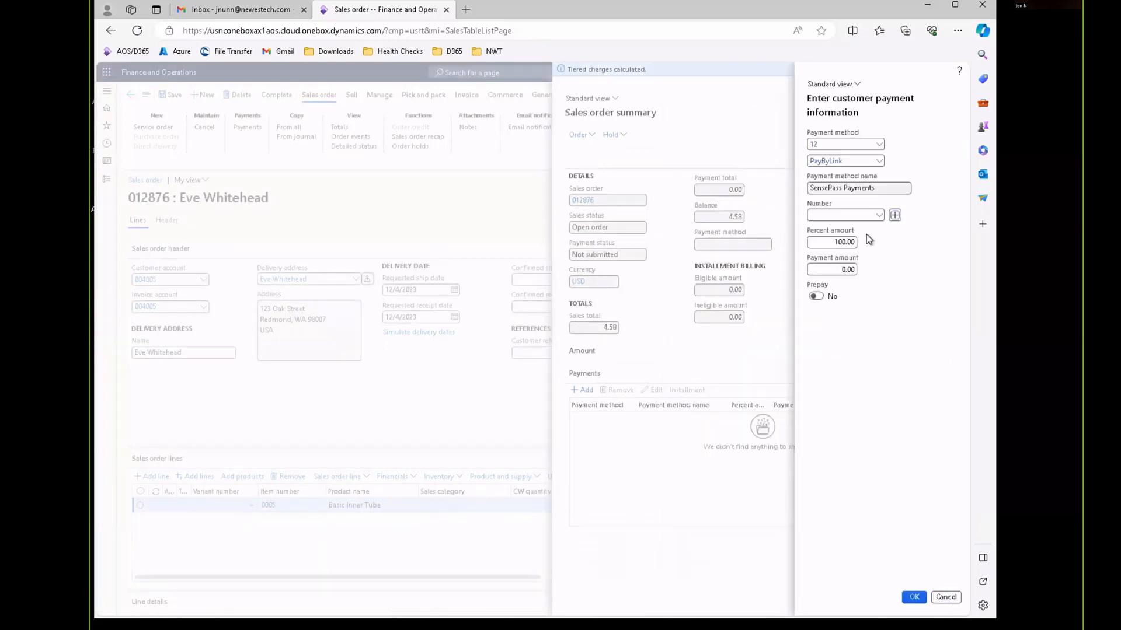
# - Choose the Pay by Email entry for the payment, accept it and submit the sales order
pyautogui.click(879, 215)
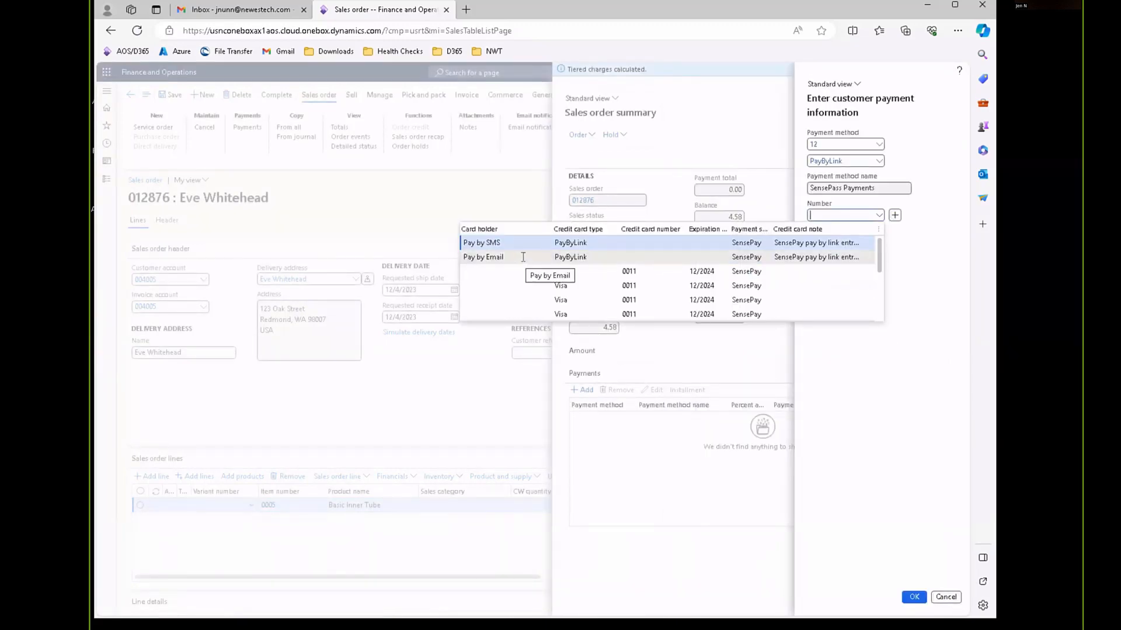
pyautogui.click(523, 257)
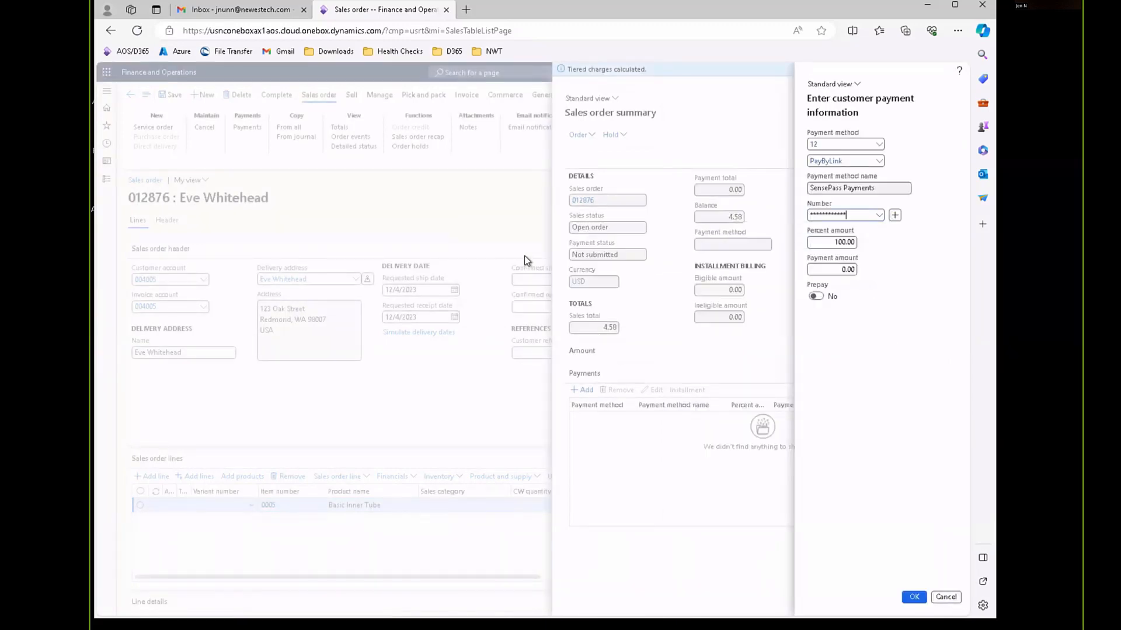
pyautogui.click(914, 595)
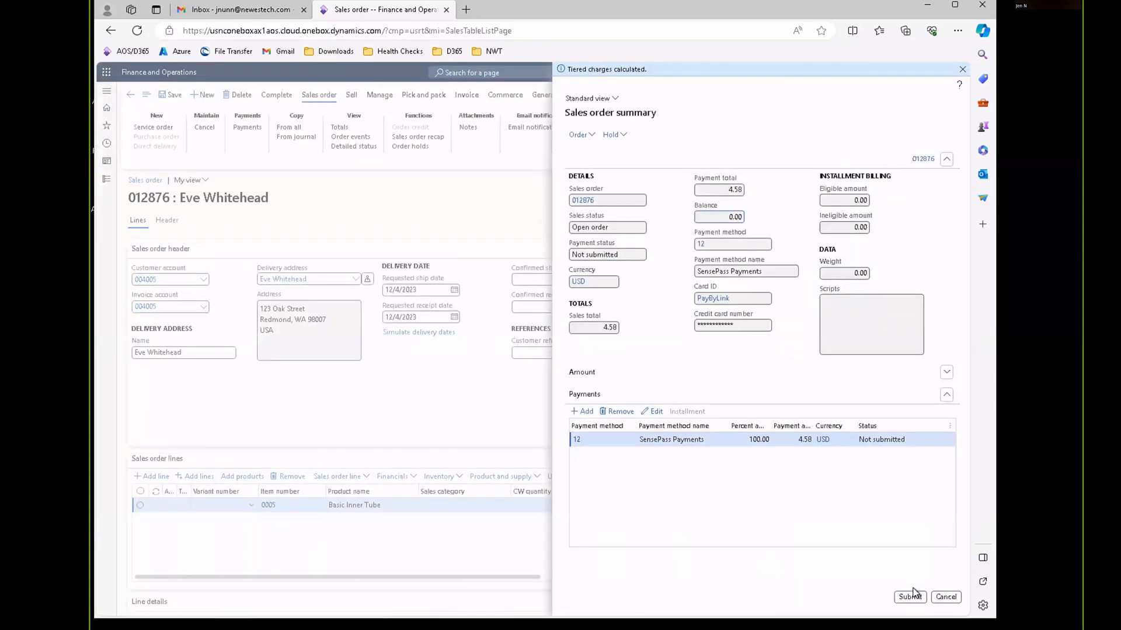
pyautogui.click(908, 596)
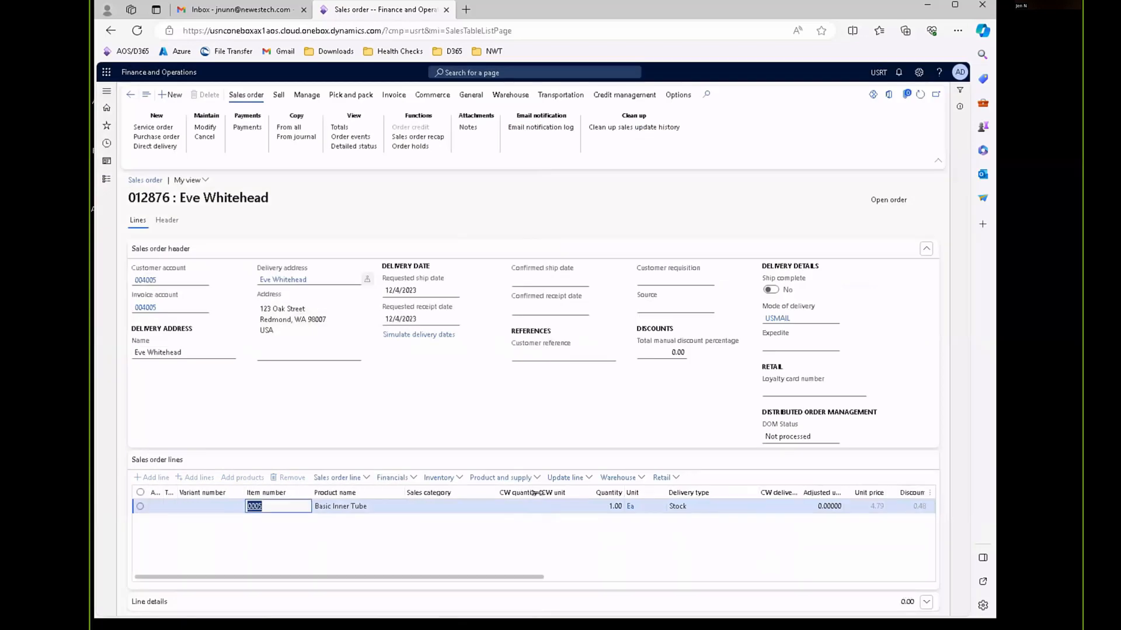
# - Switch to Gmail, open the New west payment request email and follow its invoice payment link
pyautogui.click(260, 8)
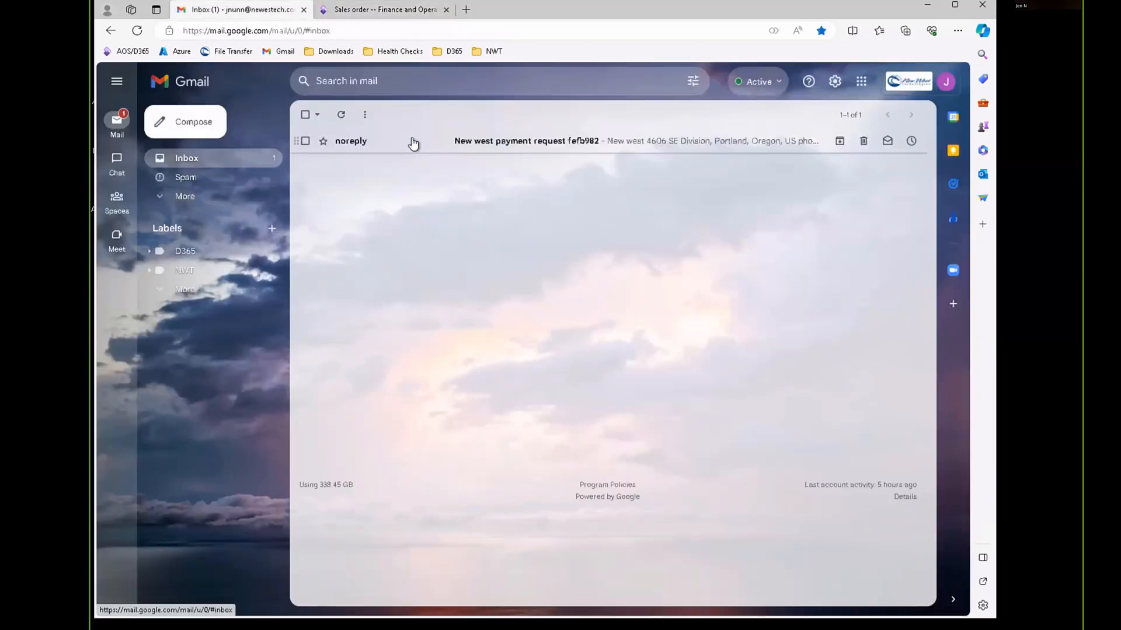
pyautogui.click(413, 141)
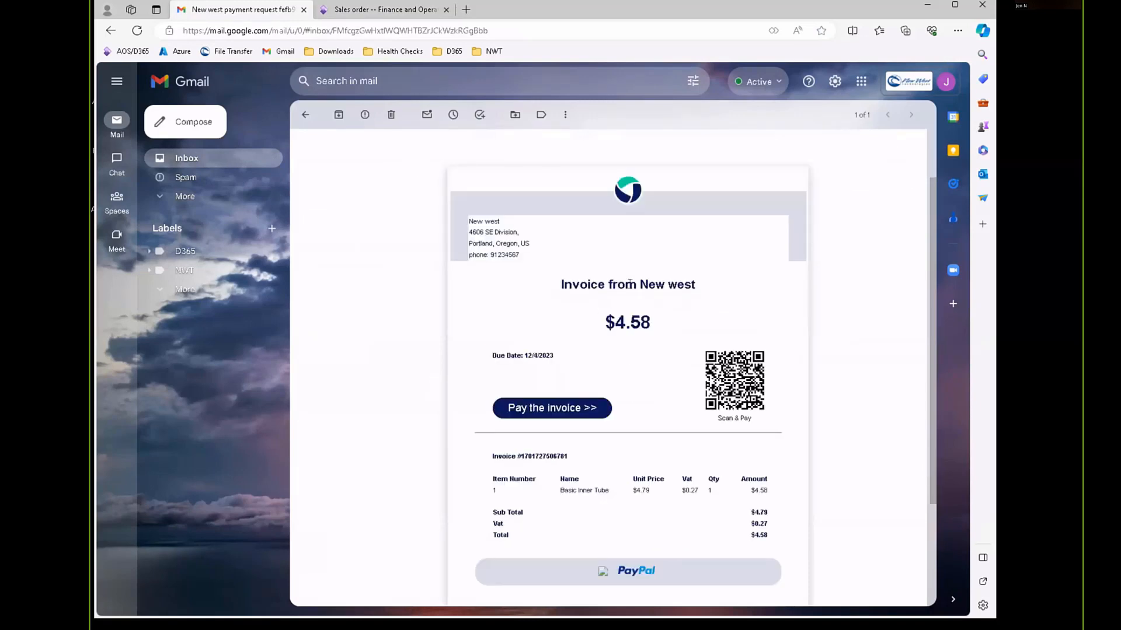
pyautogui.scroll(-1, 473, 345)
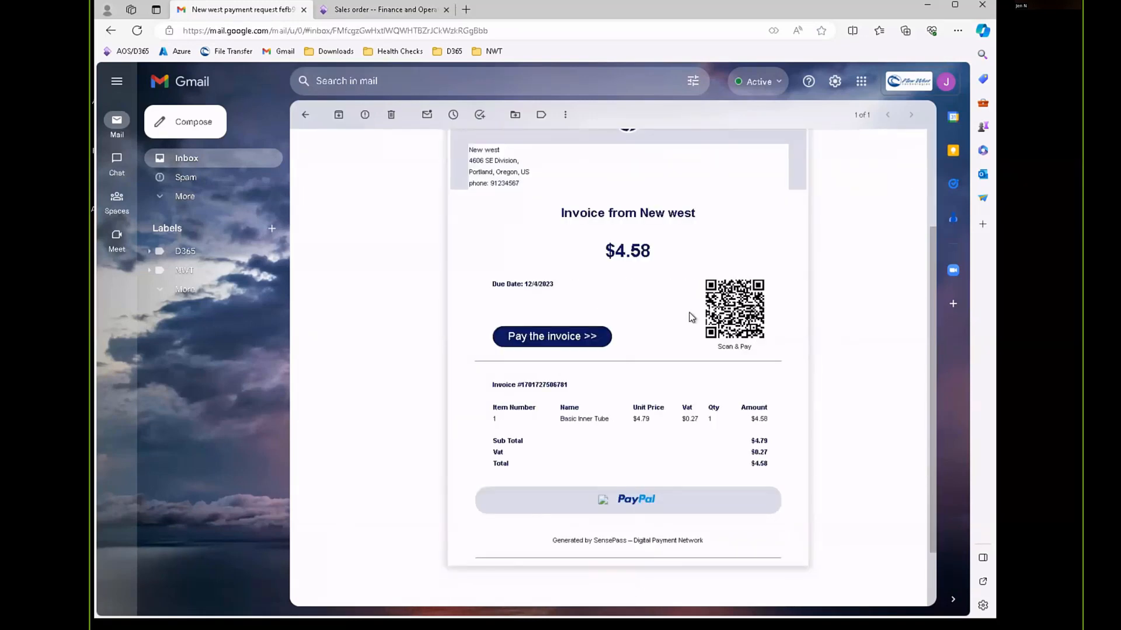
pyautogui.click(522, 337)
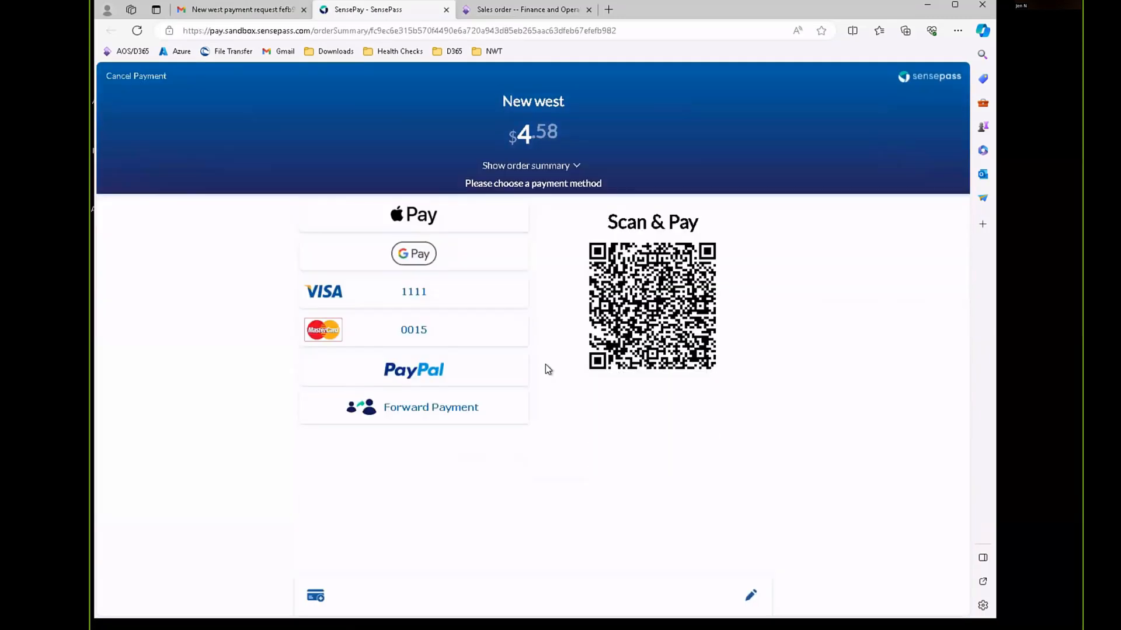
# - View the new card entry form on the SensePass page, return to the payment methods and pay the invoice with the saved Visa card
pyautogui.click(315, 598)
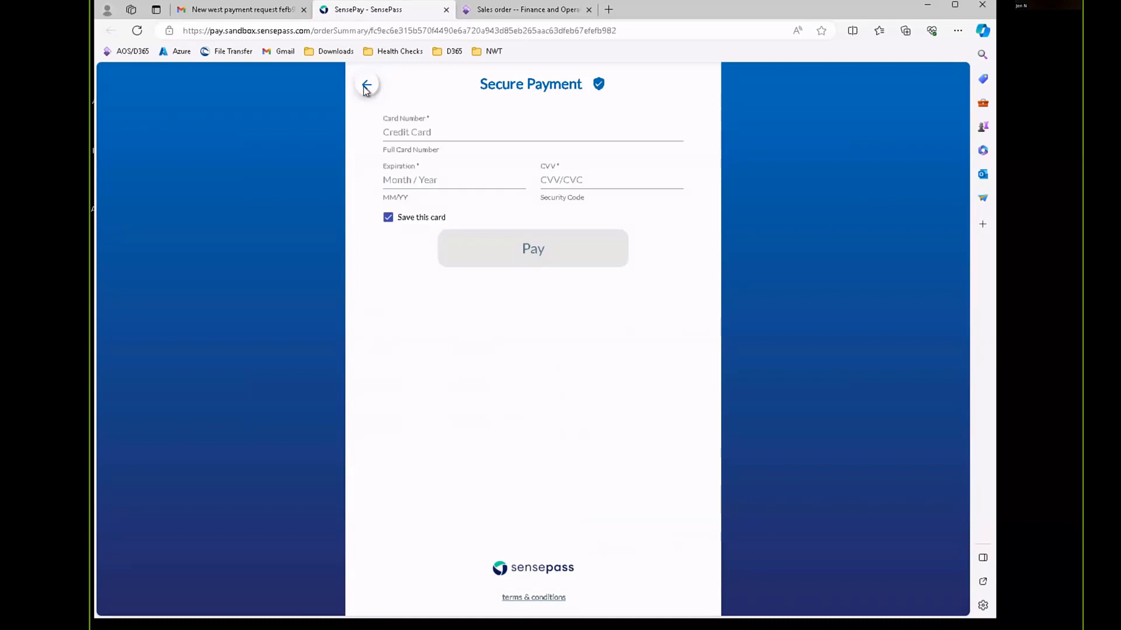
pyautogui.click(368, 86)
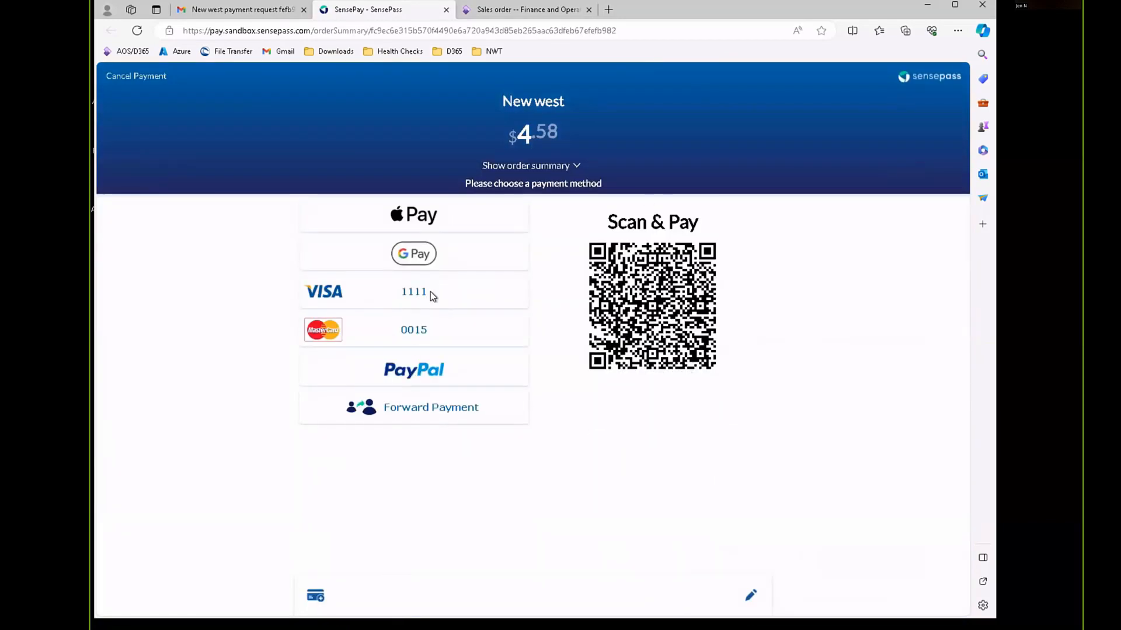
pyautogui.click(430, 292)
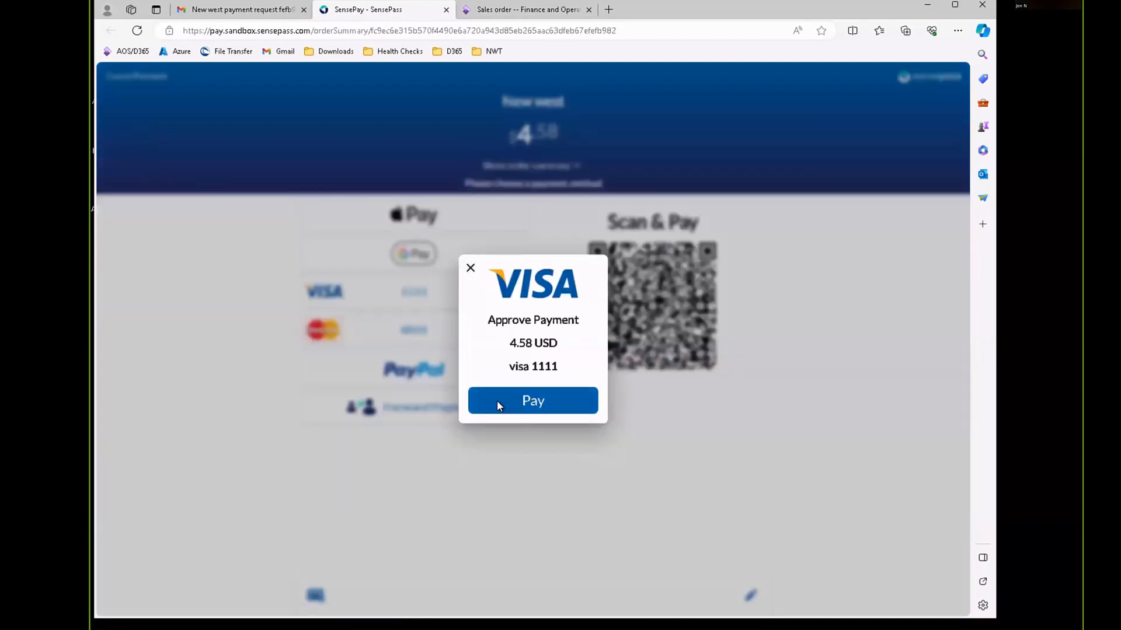
pyautogui.click(497, 401)
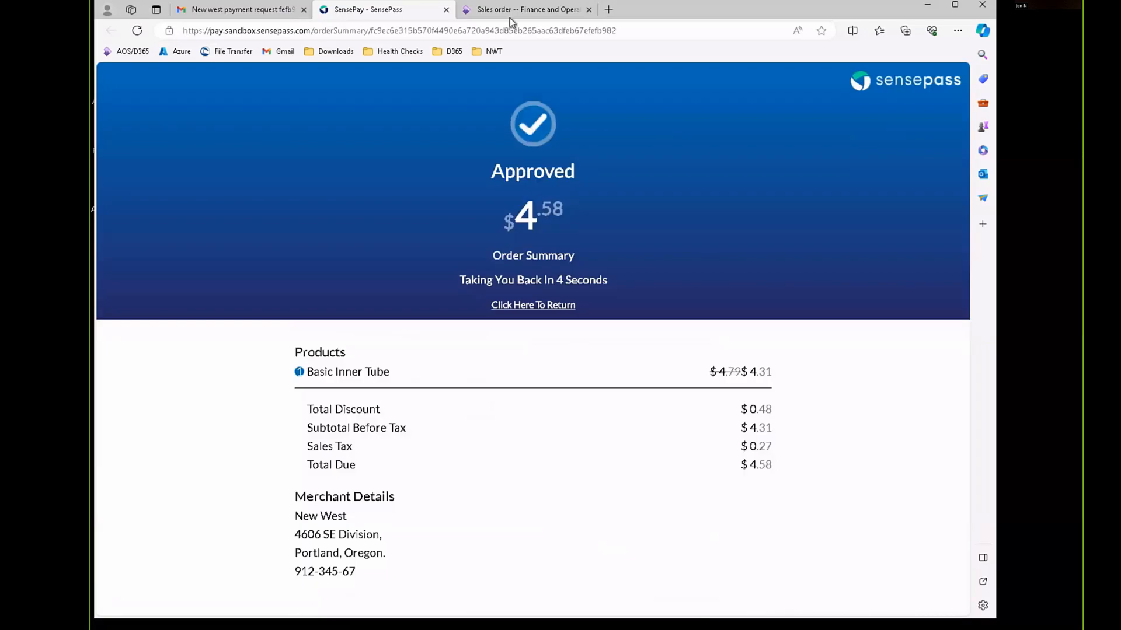
# - Switch back to Finance and Operations and run the SensePay Update outstanding authorizations job from Accounts receivable
pyautogui.click(512, 13)
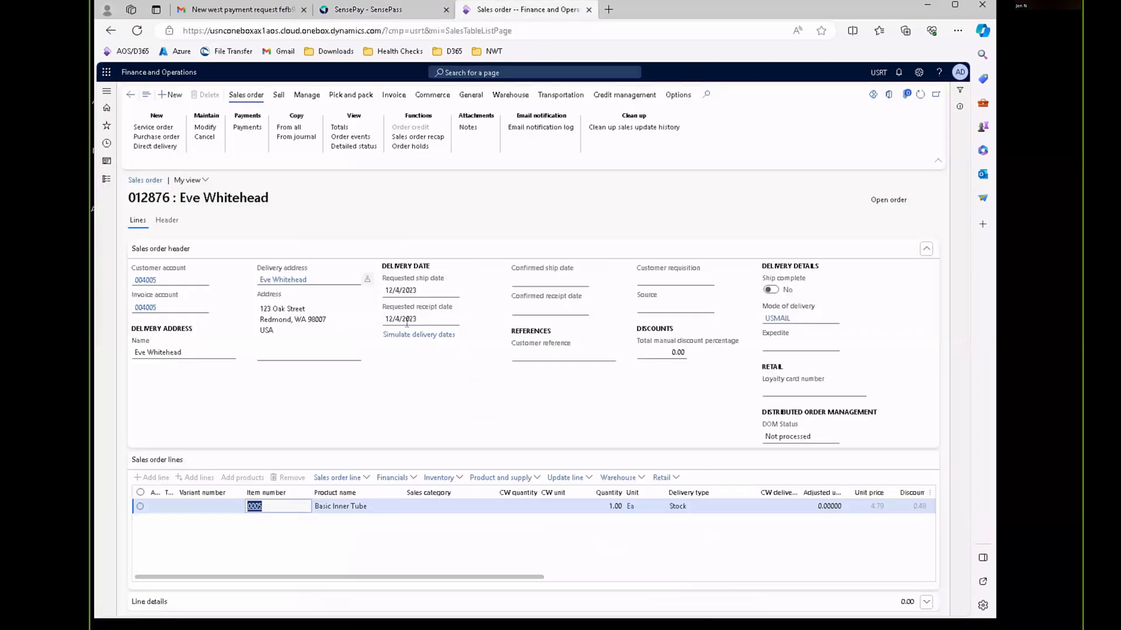
pyautogui.click(106, 127)
pyautogui.click(203, 427)
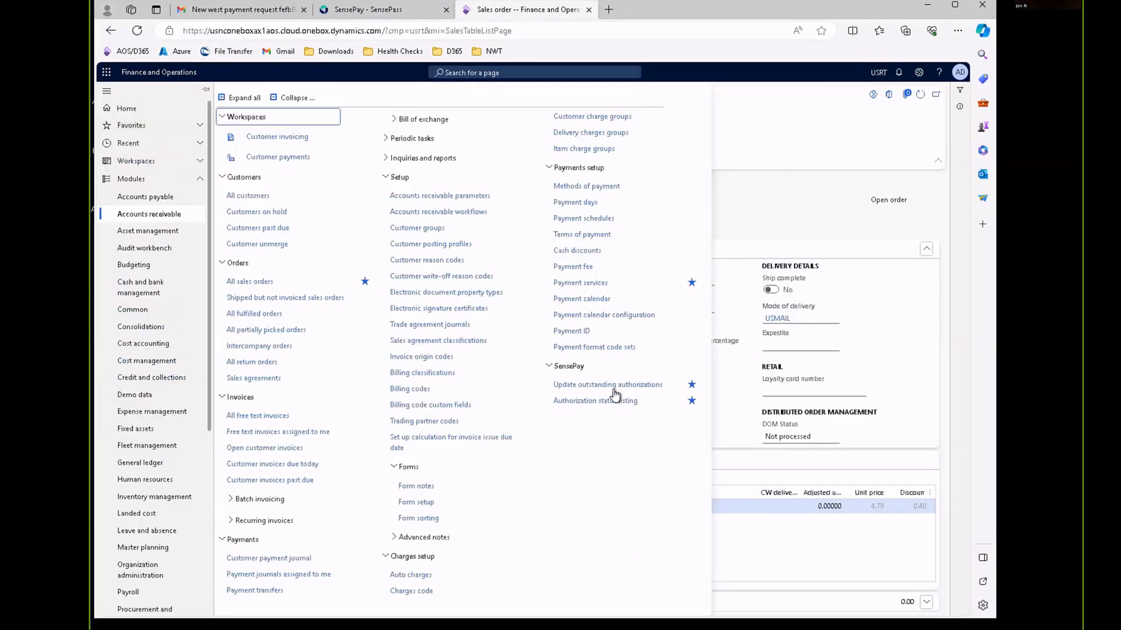
pyautogui.click(590, 386)
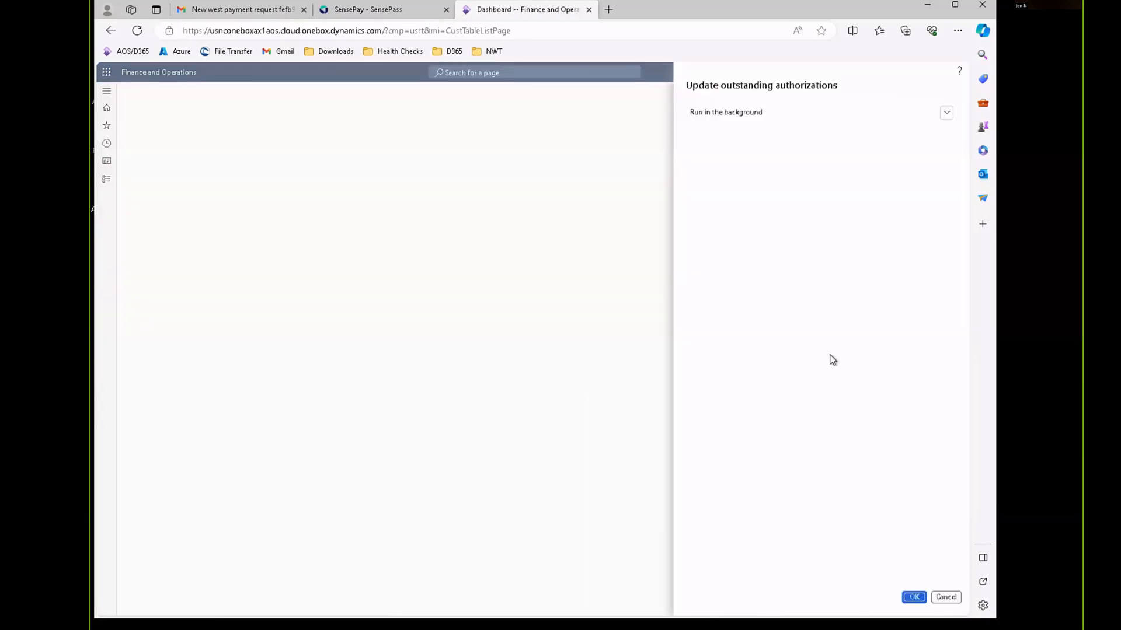
pyautogui.click(911, 597)
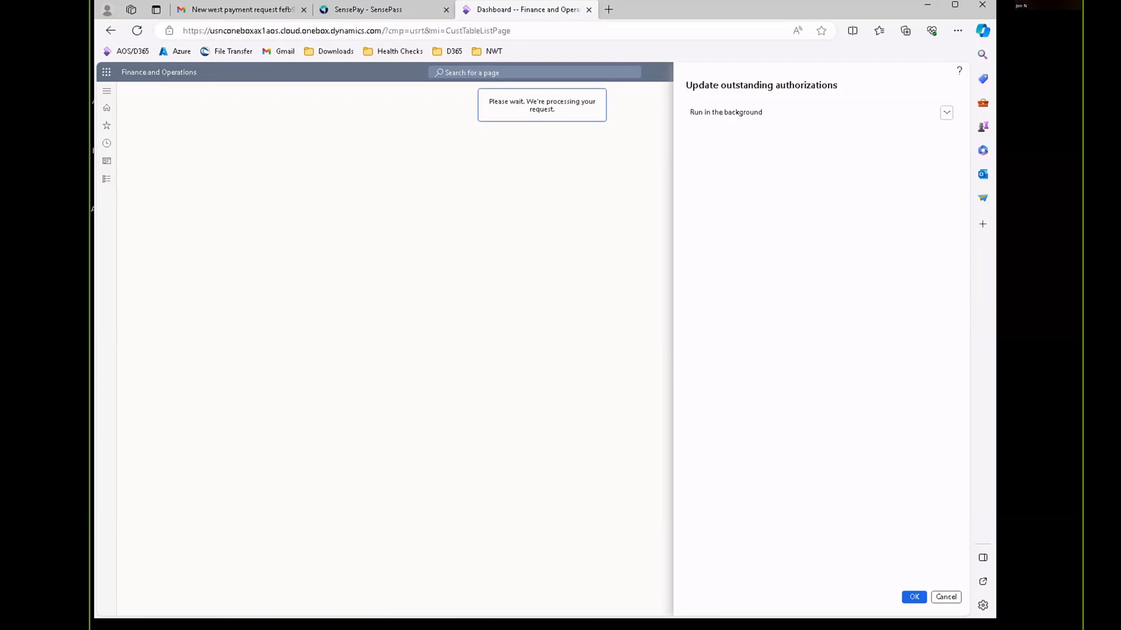
# - Open the new sales order from the SensePay authorization status listing, check the status of its customer payment and return to the order
pyautogui.click(107, 179)
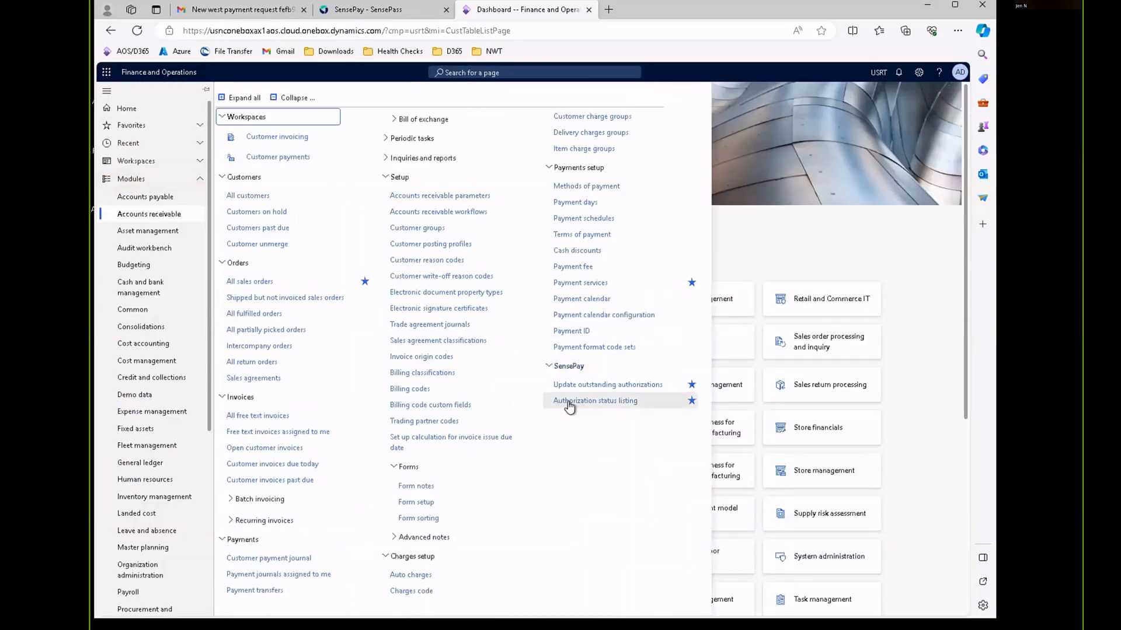
pyautogui.click(553, 407)
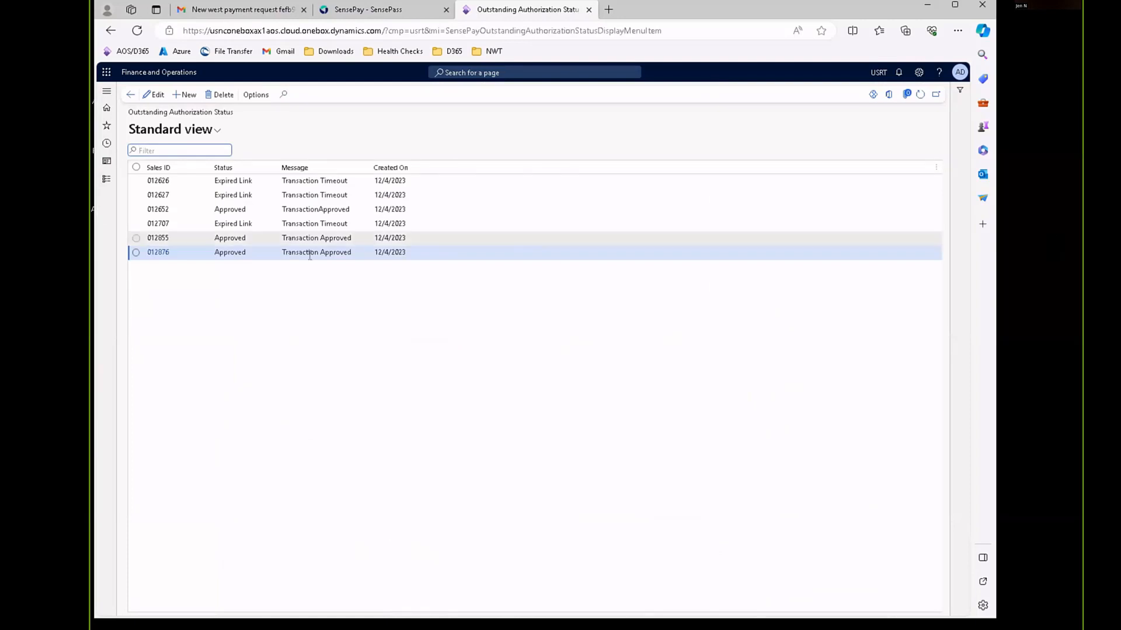
pyautogui.click(153, 253)
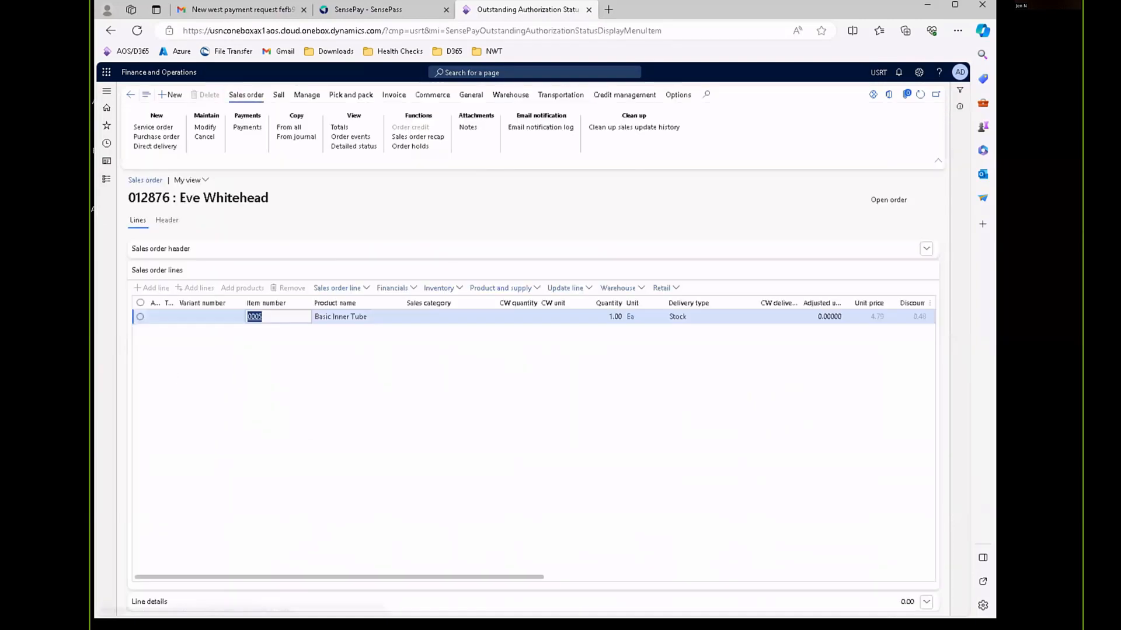
pyautogui.click(251, 128)
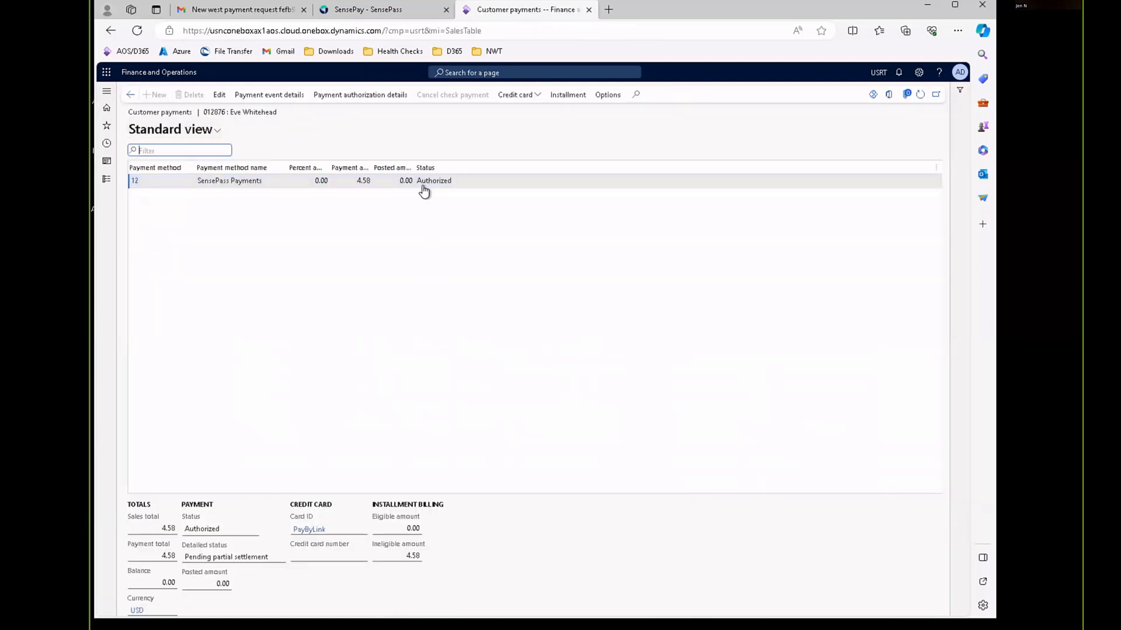
pyautogui.click(130, 94)
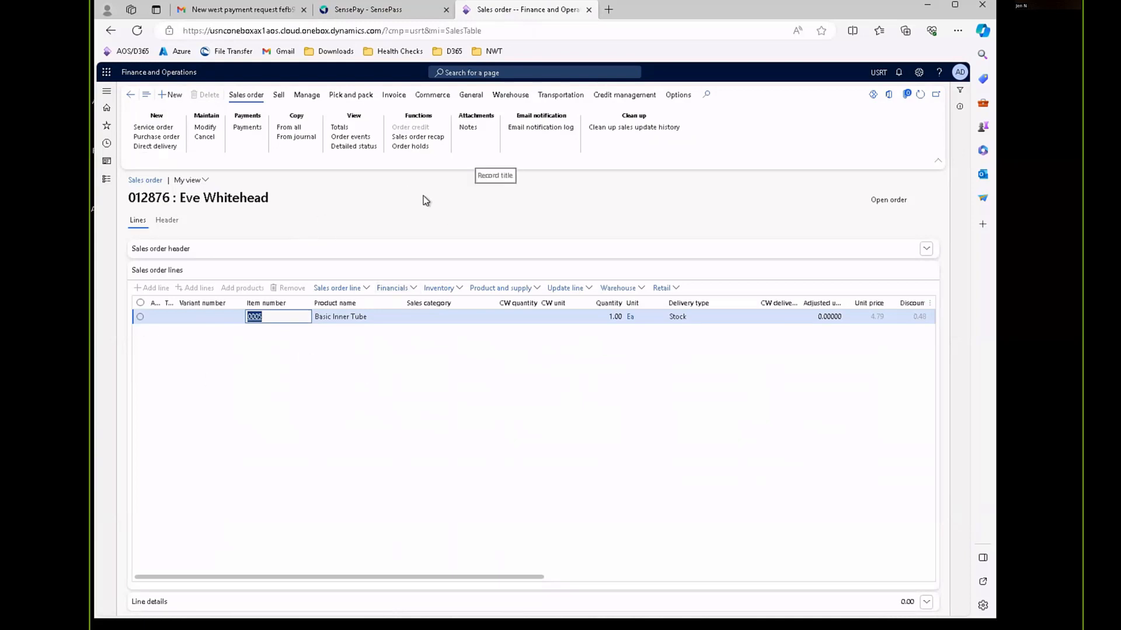
# - Generate and post the picking list for the Basic Inner Tube sales order without printing it
pyautogui.click(352, 95)
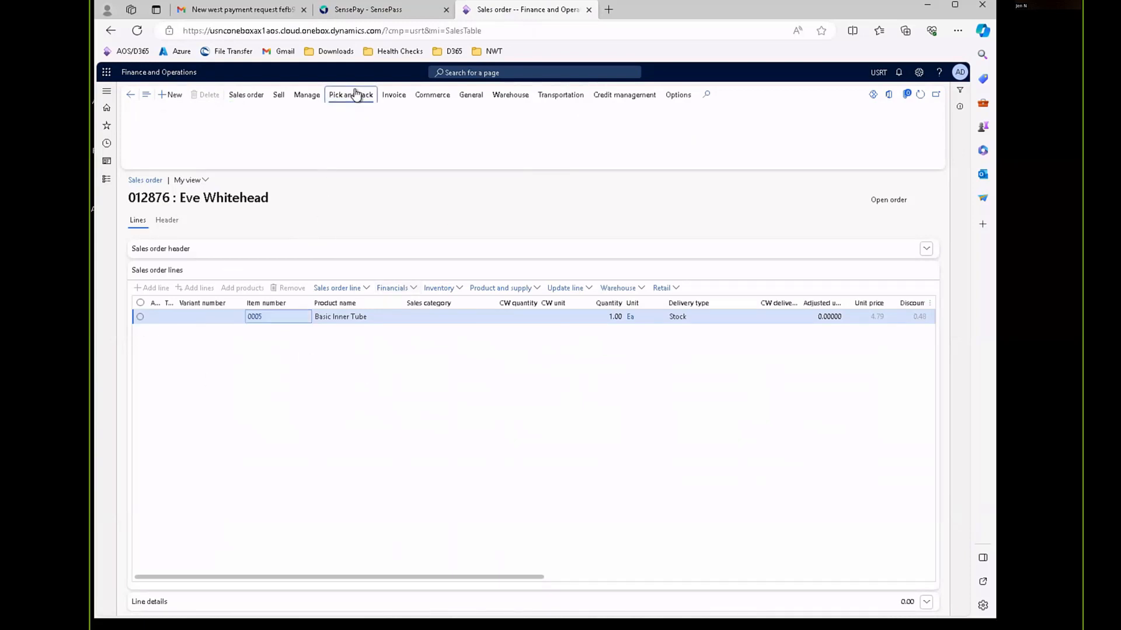
pyautogui.click(175, 127)
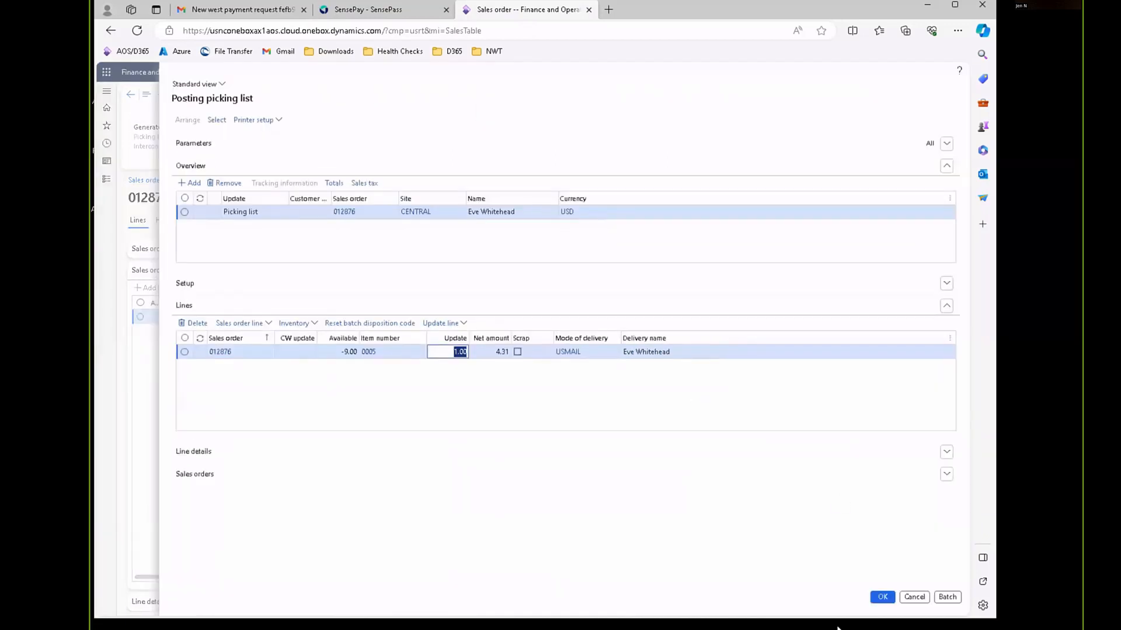
pyautogui.click(882, 597)
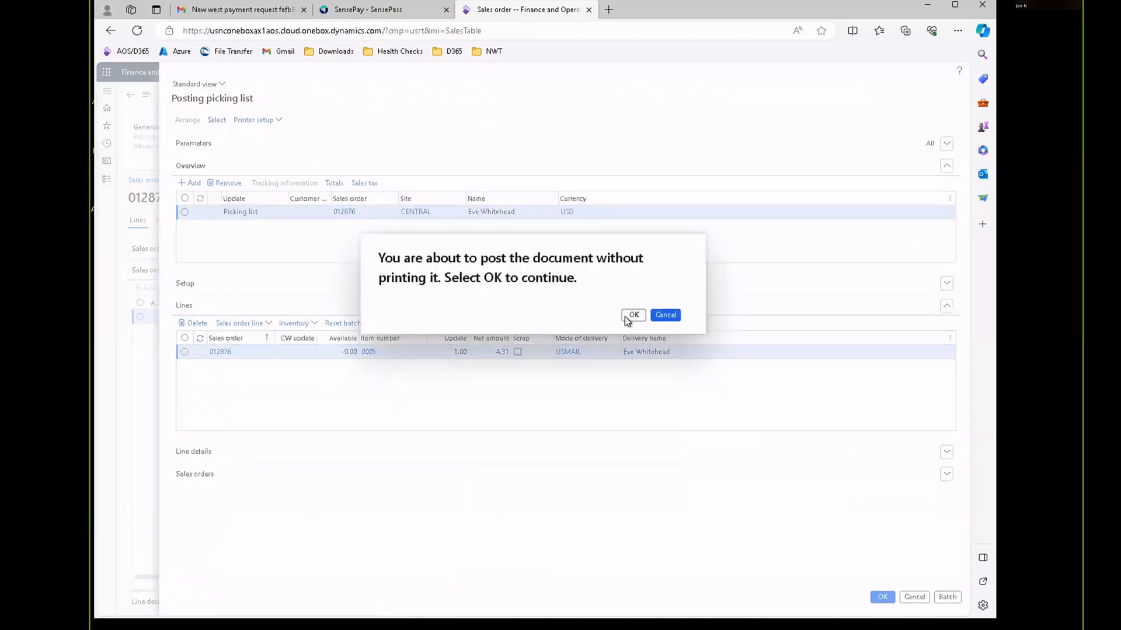
pyautogui.click(633, 315)
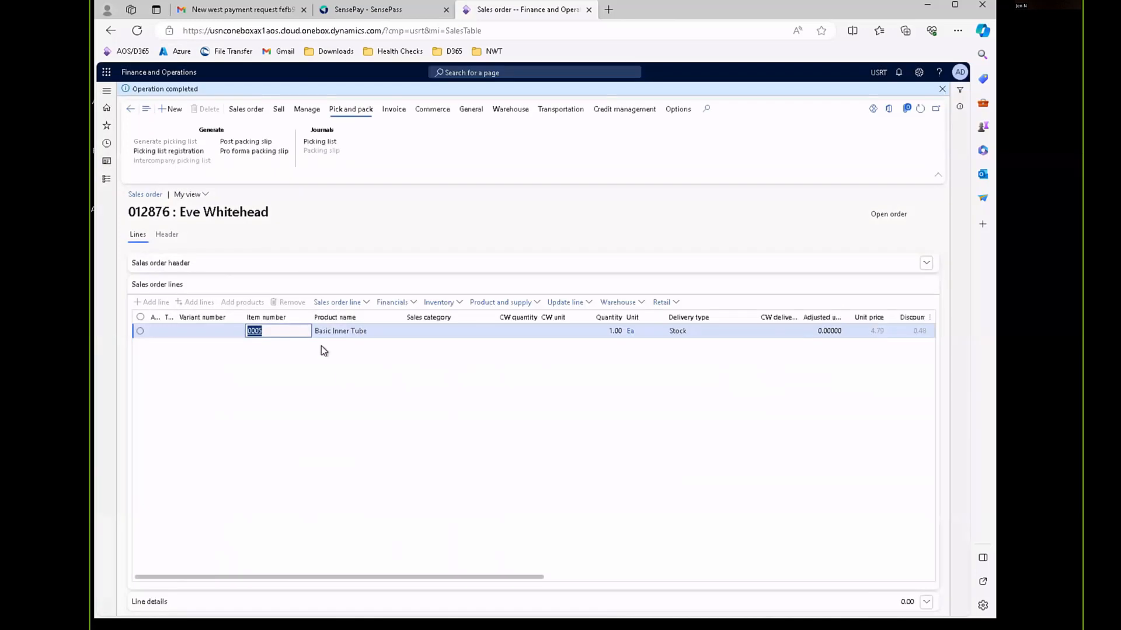
# - Open the order's picking list registration, update the picking route to completed and return to the sales order
pyautogui.click(186, 151)
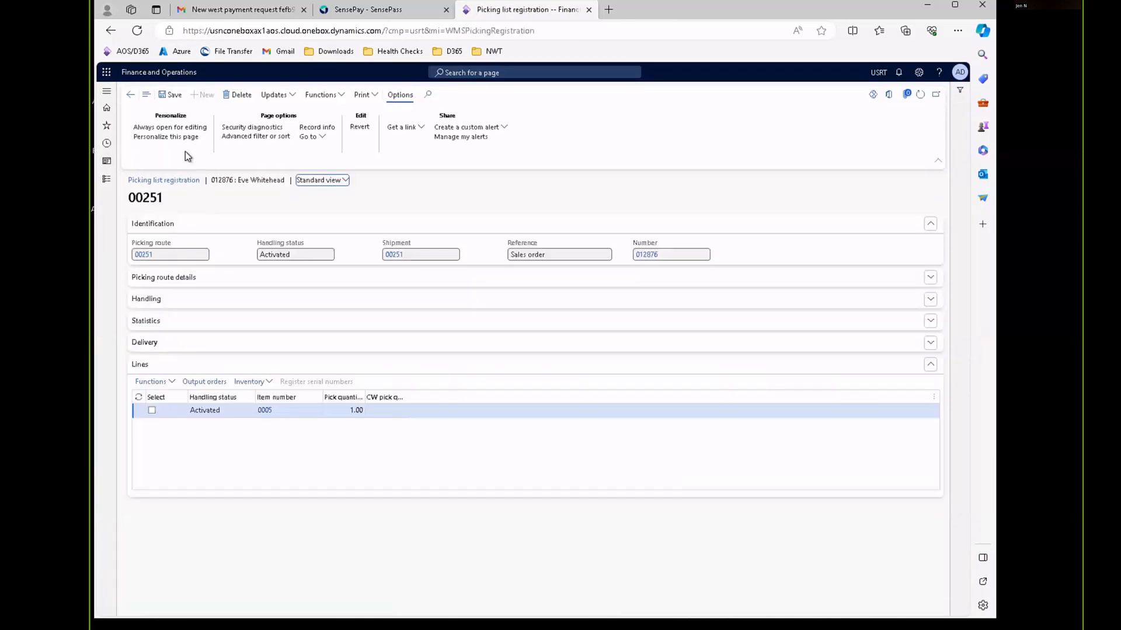
pyautogui.click(286, 94)
pyautogui.click(287, 111)
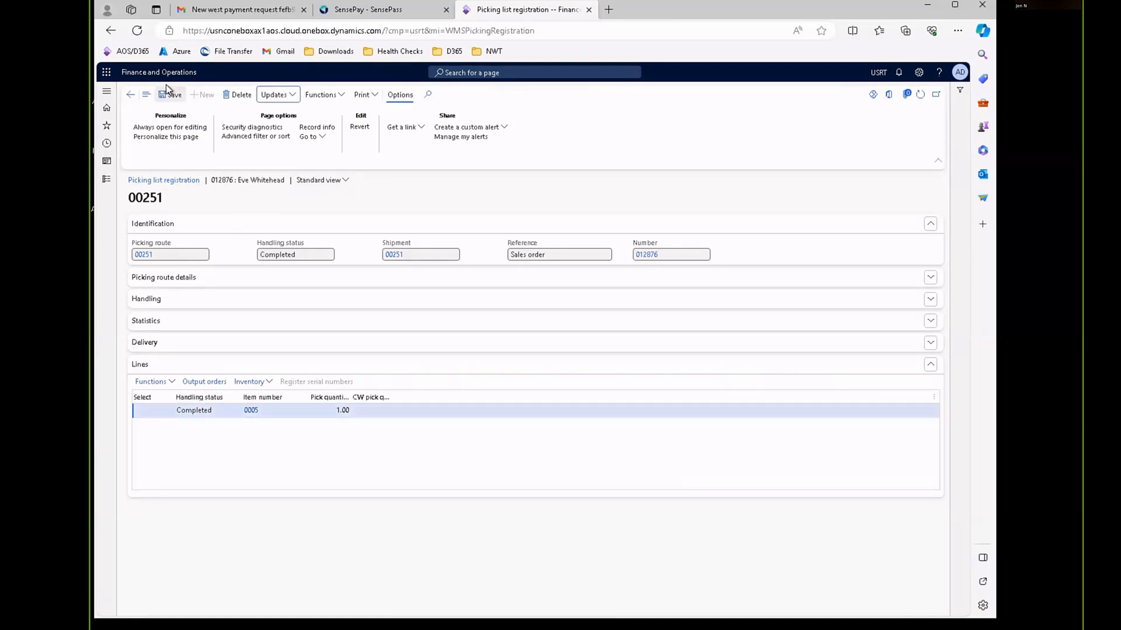
pyautogui.click(131, 94)
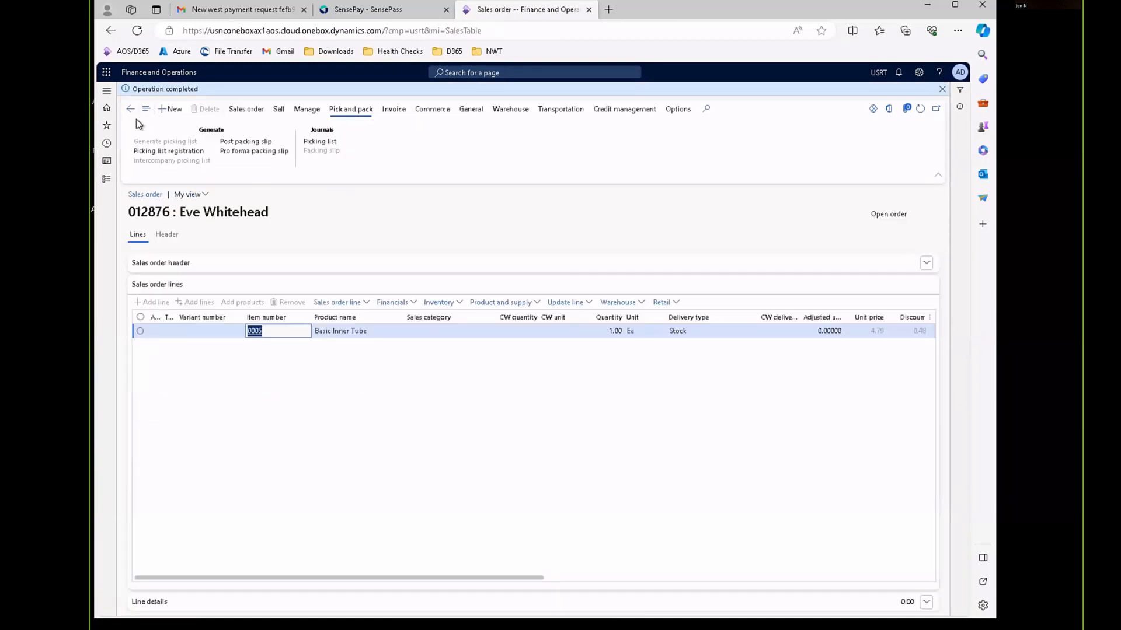
# - Post the packing slip for the picked quantity of the sales order without printing it
pyautogui.click(239, 144)
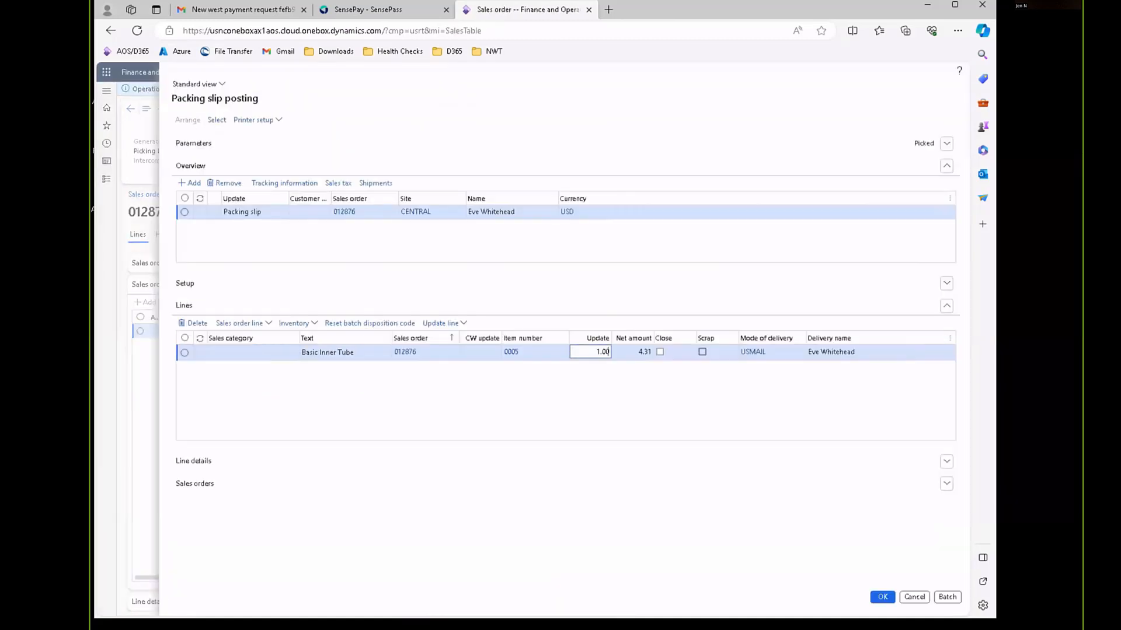
pyautogui.click(880, 599)
pyautogui.click(633, 315)
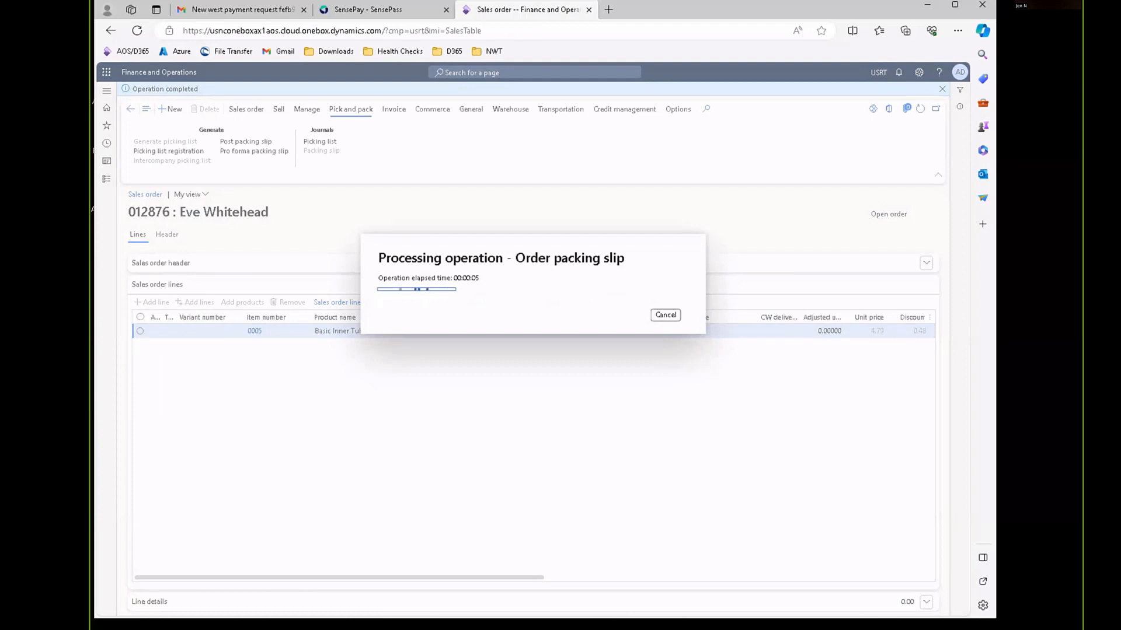
# - Post the sales order's invoice against its packing slip and open the order's customer payments to check the payment status
pyautogui.click(394, 109)
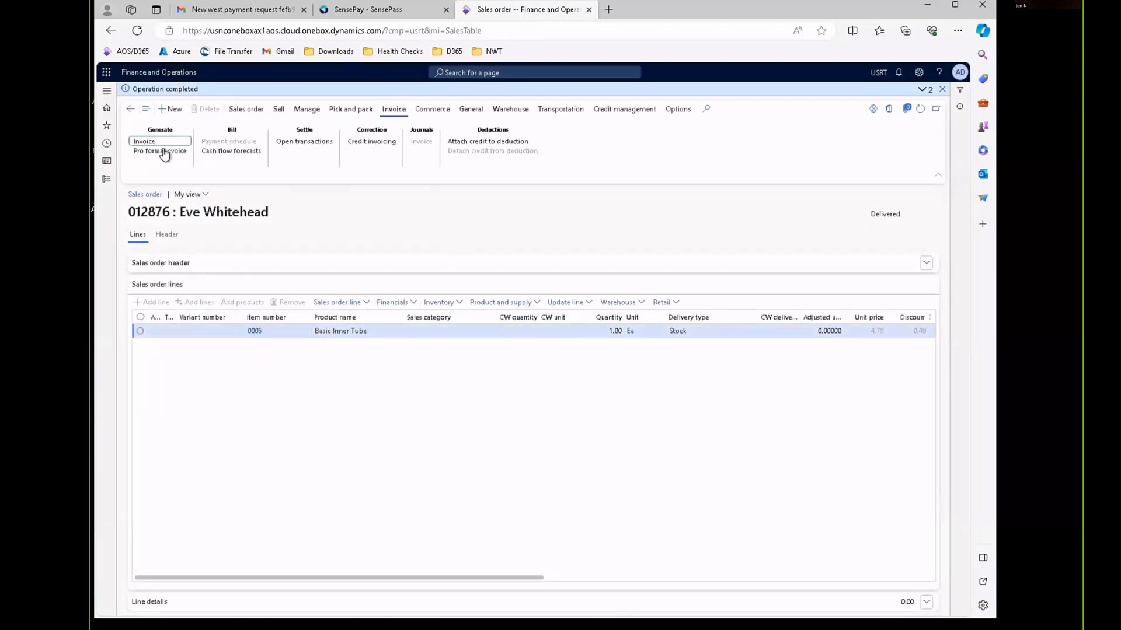
pyautogui.click(144, 142)
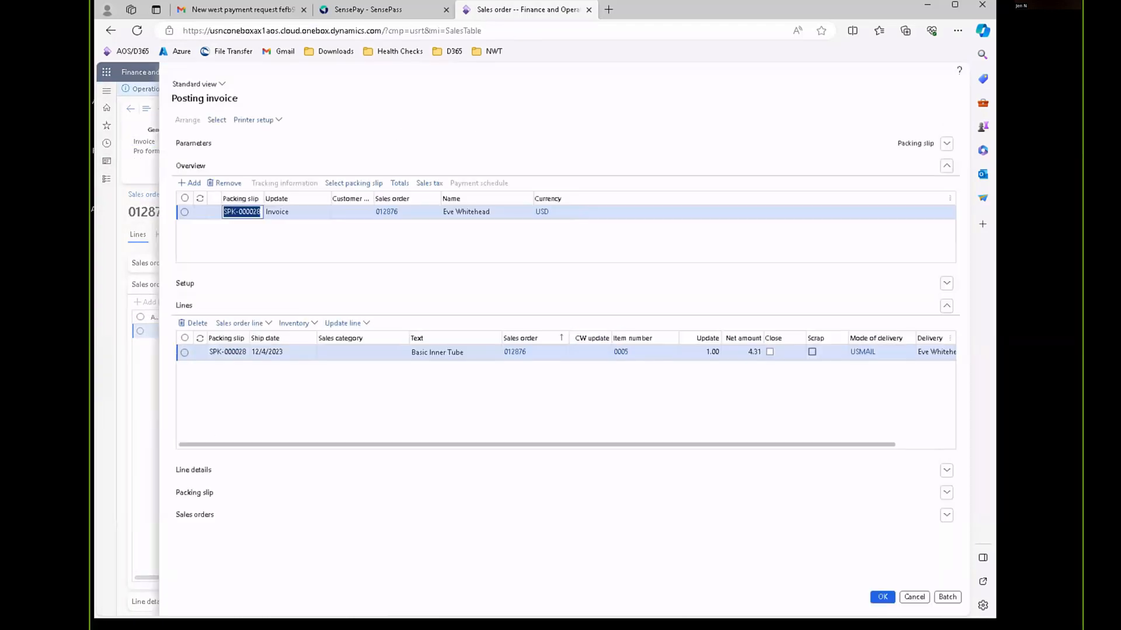
pyautogui.click(882, 597)
pyautogui.click(664, 315)
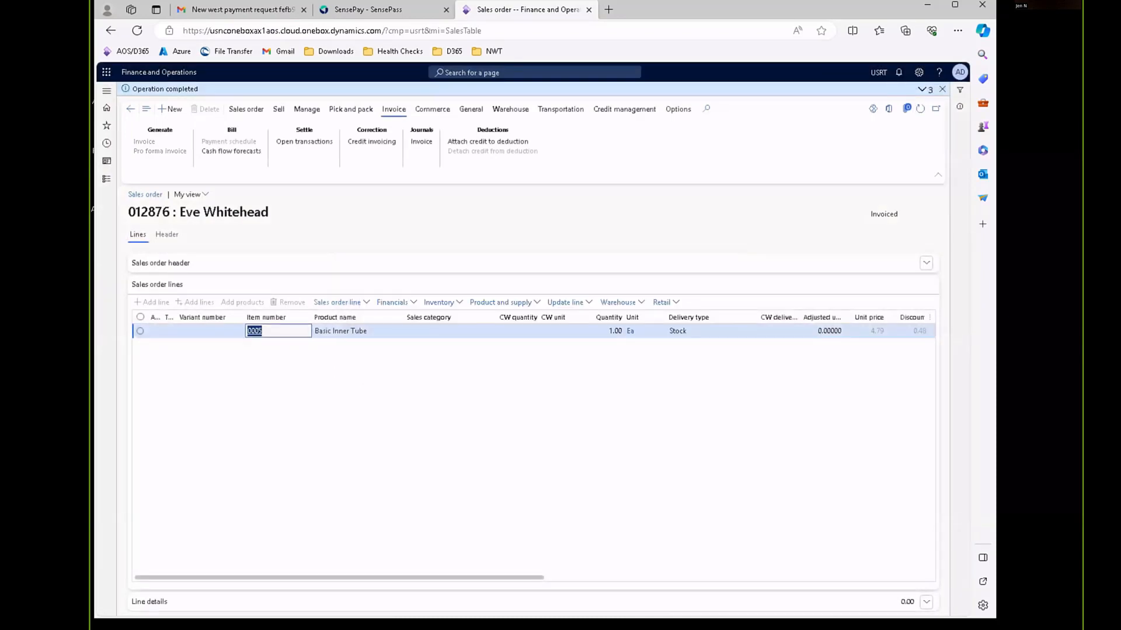
pyautogui.click(251, 110)
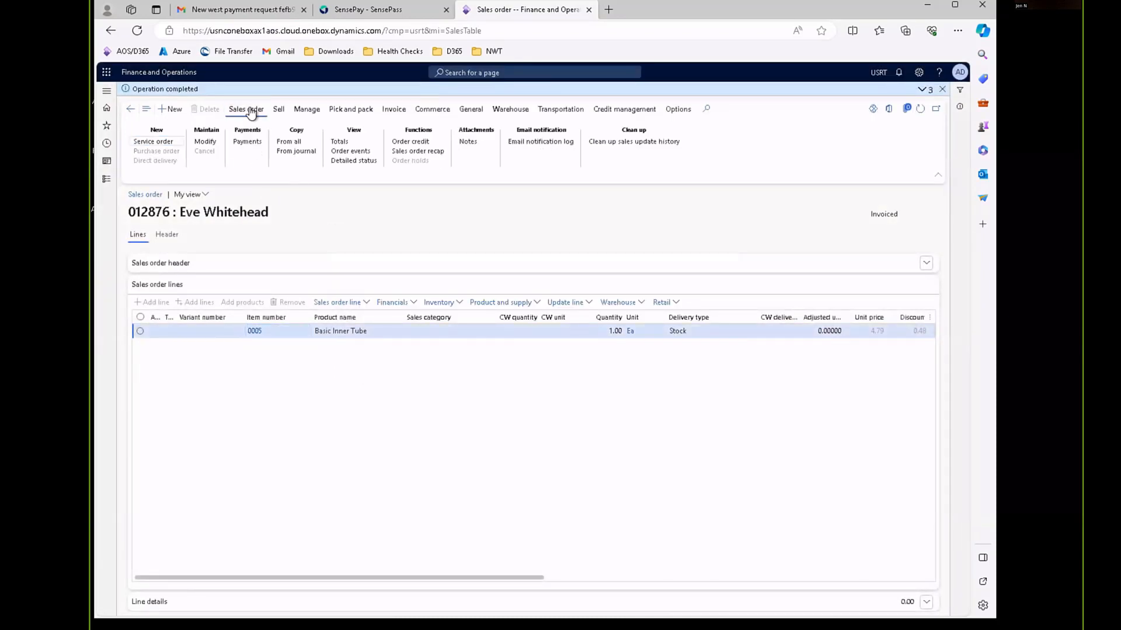
pyautogui.click(243, 142)
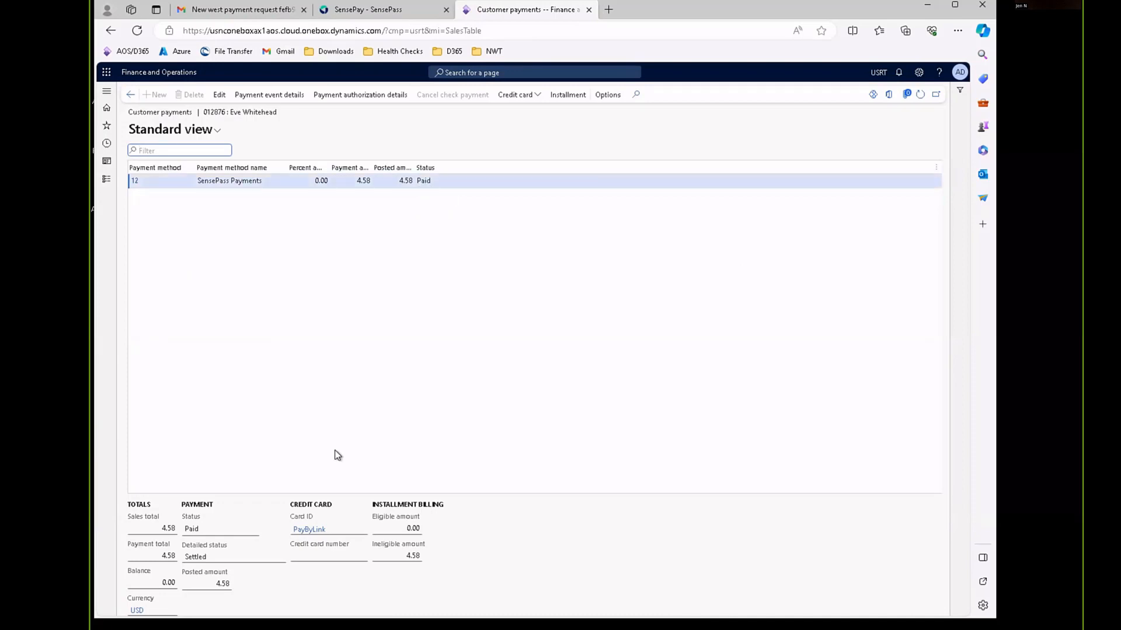